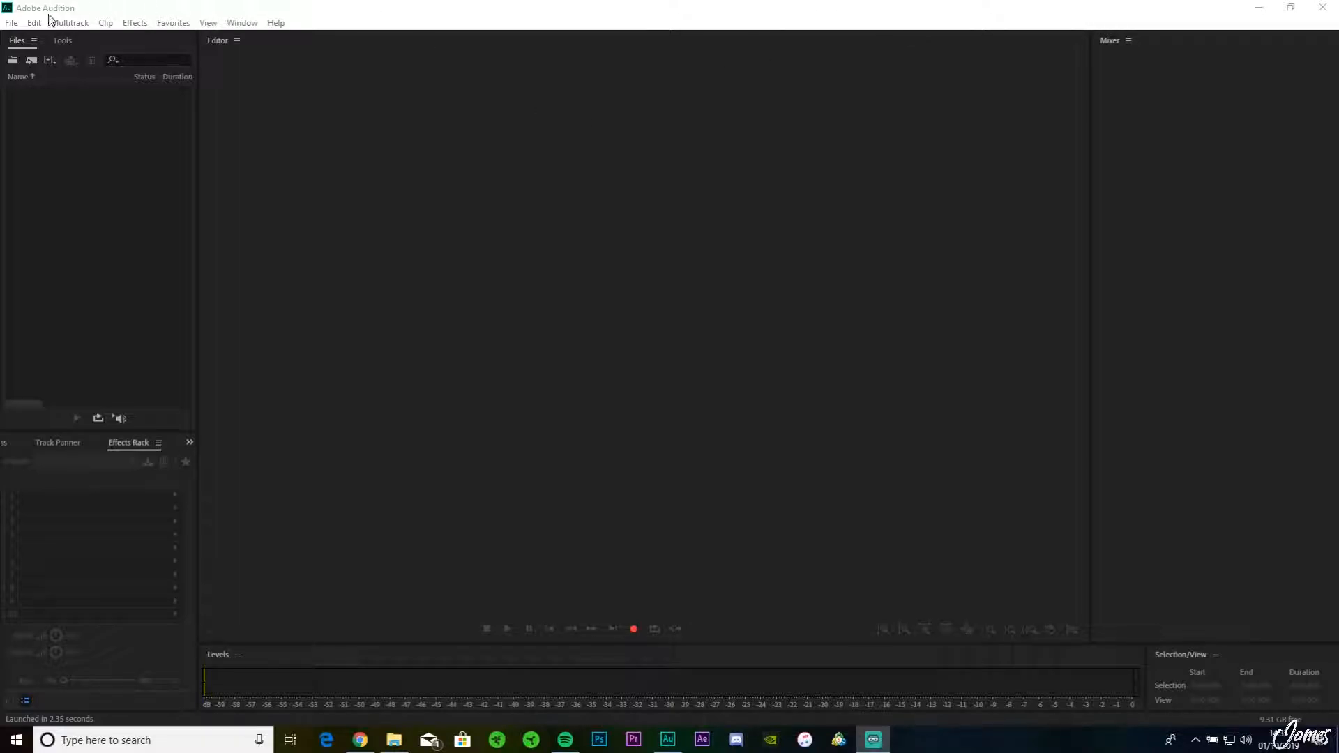
# Step: Create a new audio file named Video with a 48000 Hz sample rate, mono channel and 32-bit float depth
pyautogui.click(12, 23)
pyautogui.moveTo(79, 40)
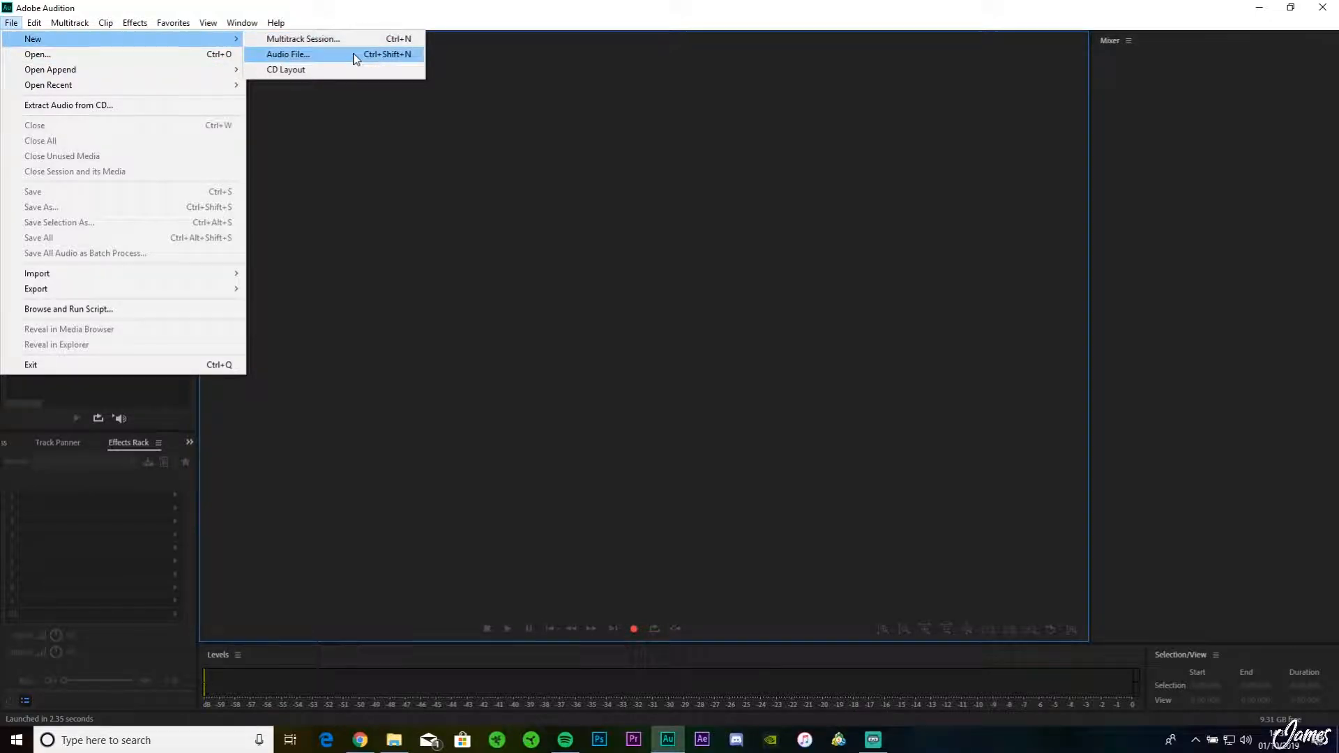
pyautogui.click(352, 54)
pyautogui.write('Video')
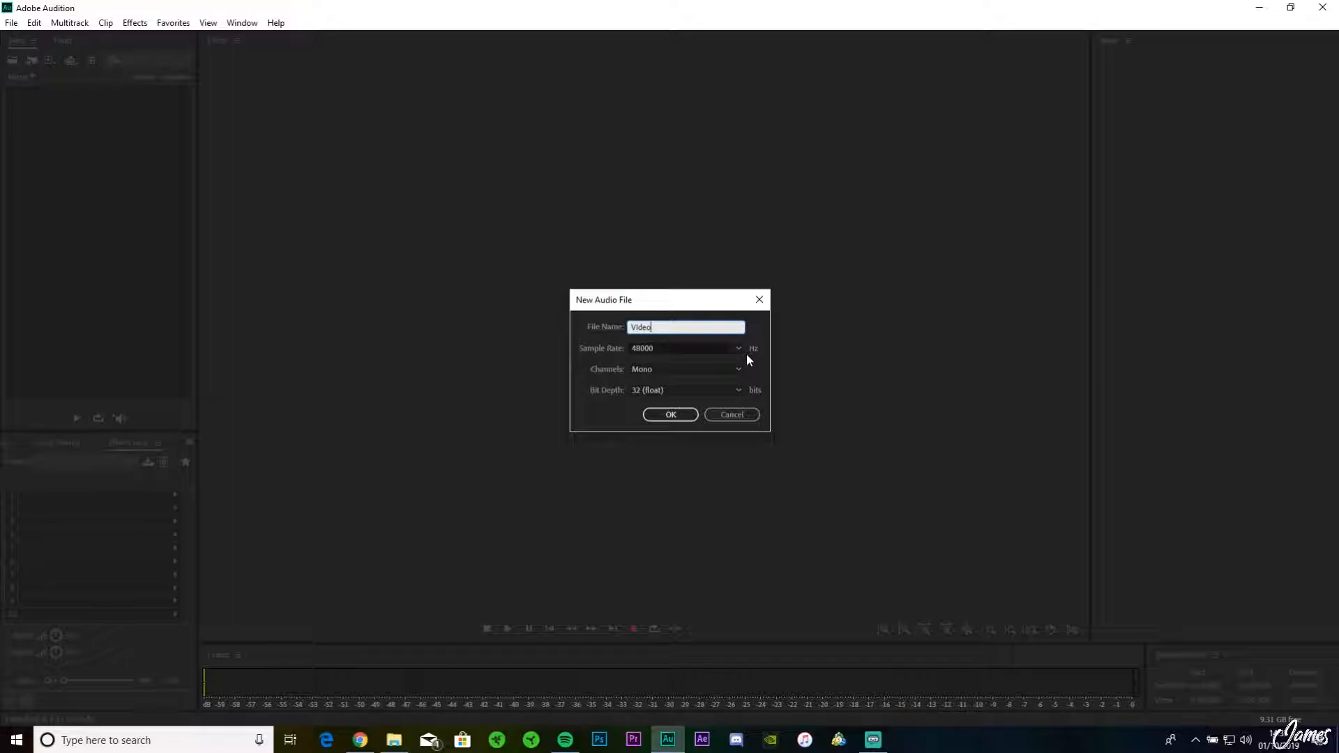
pyautogui.press('Left')
pyautogui.press('BackSpace')
pyautogui.write('i')
pyautogui.click(671, 414)
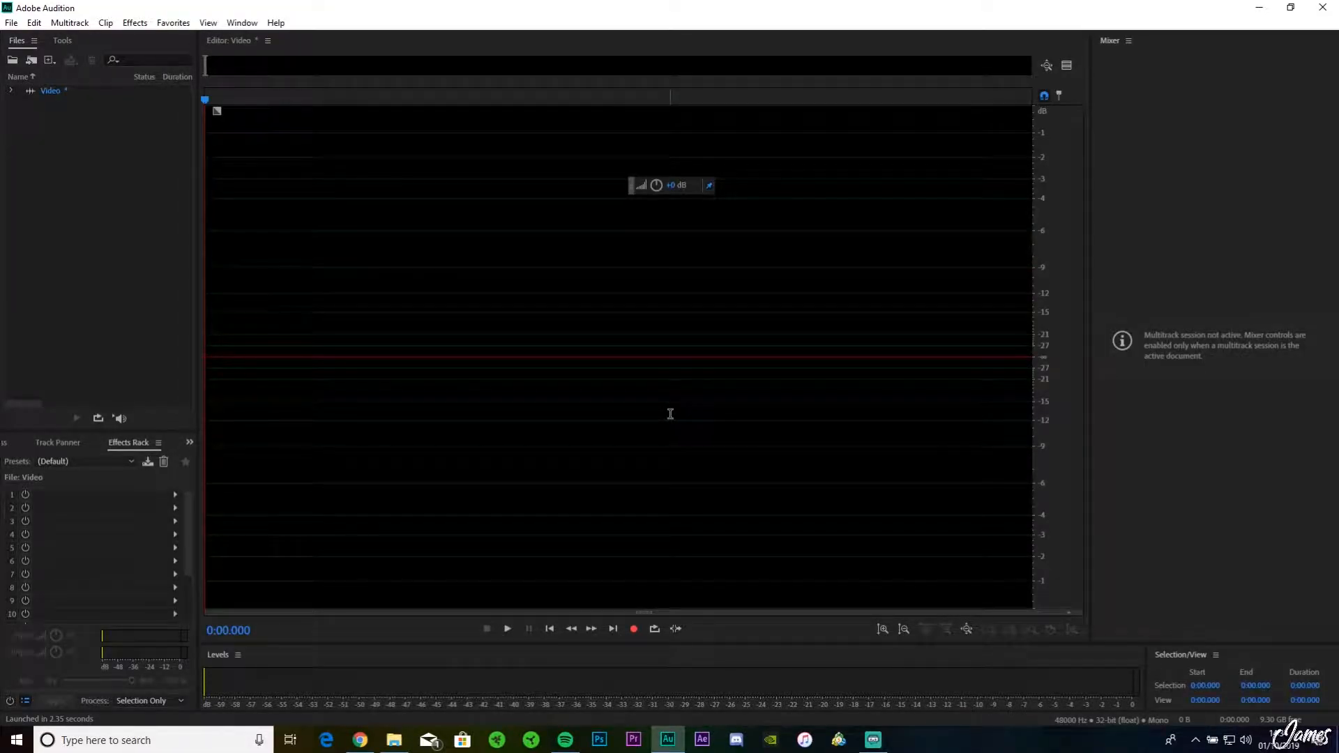
# Step: Record a spoken clip about 10.7 seconds long that ends with a couple of seconds of room silence
pyautogui.click(633, 629)
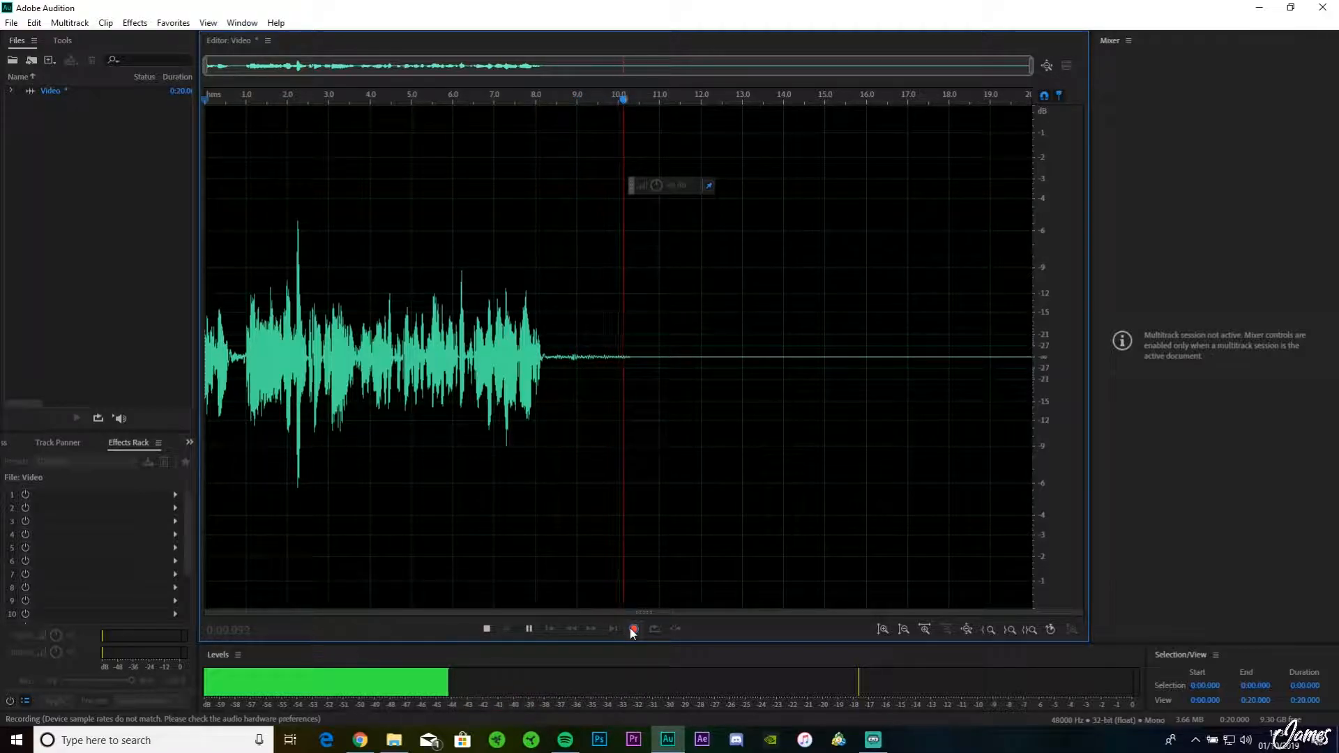
pyautogui.click(633, 629)
# Step: Play back the silent ending of the recording from about 8.3 seconds to hear the background noise
pyautogui.moveTo(842, 314); pyautogui.dragTo(1040, 314)
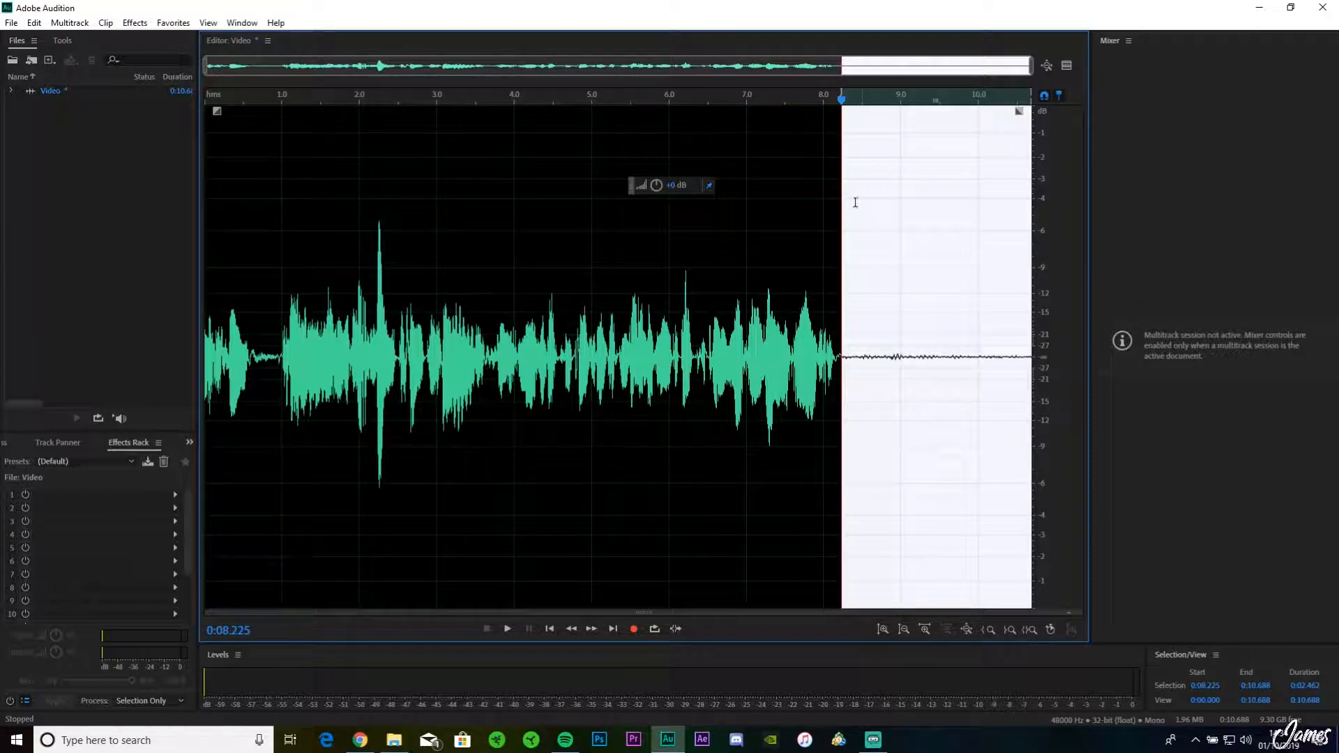
pyautogui.click(829, 182)
pyautogui.click(847, 161)
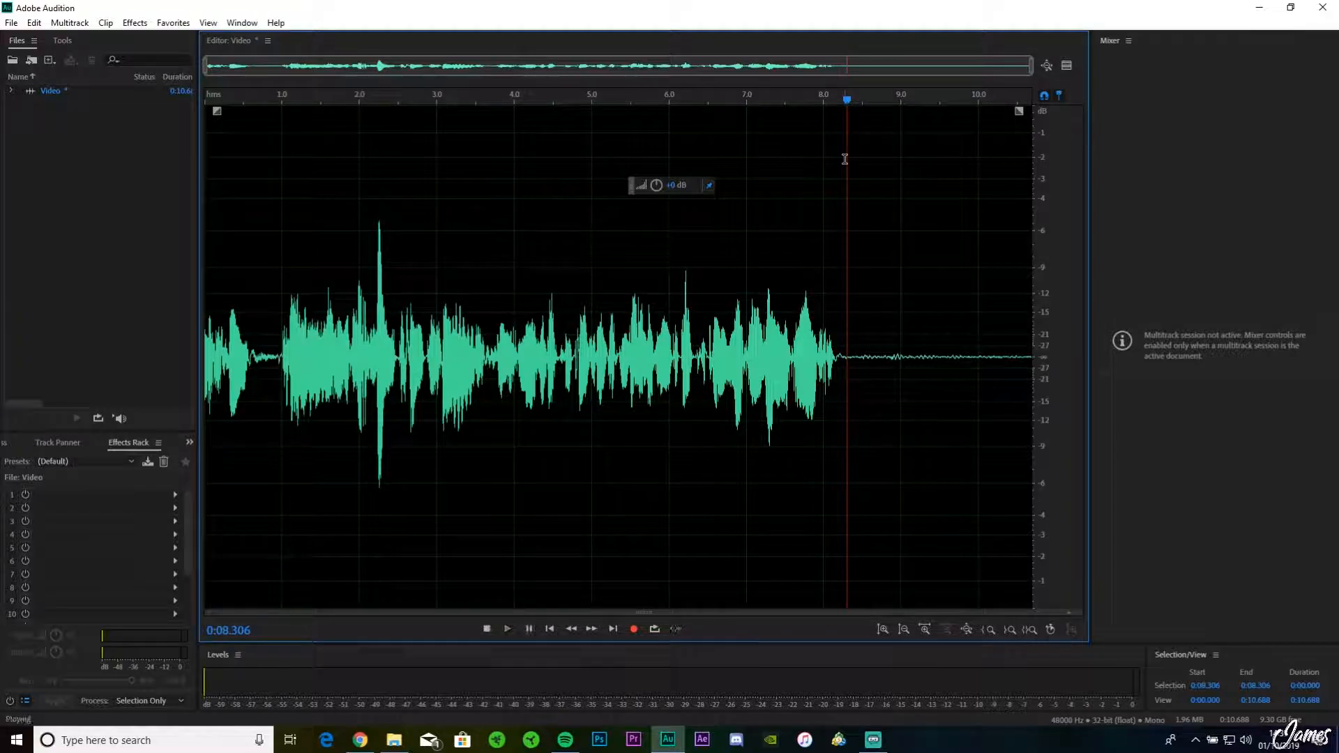
pyautogui.press('space')
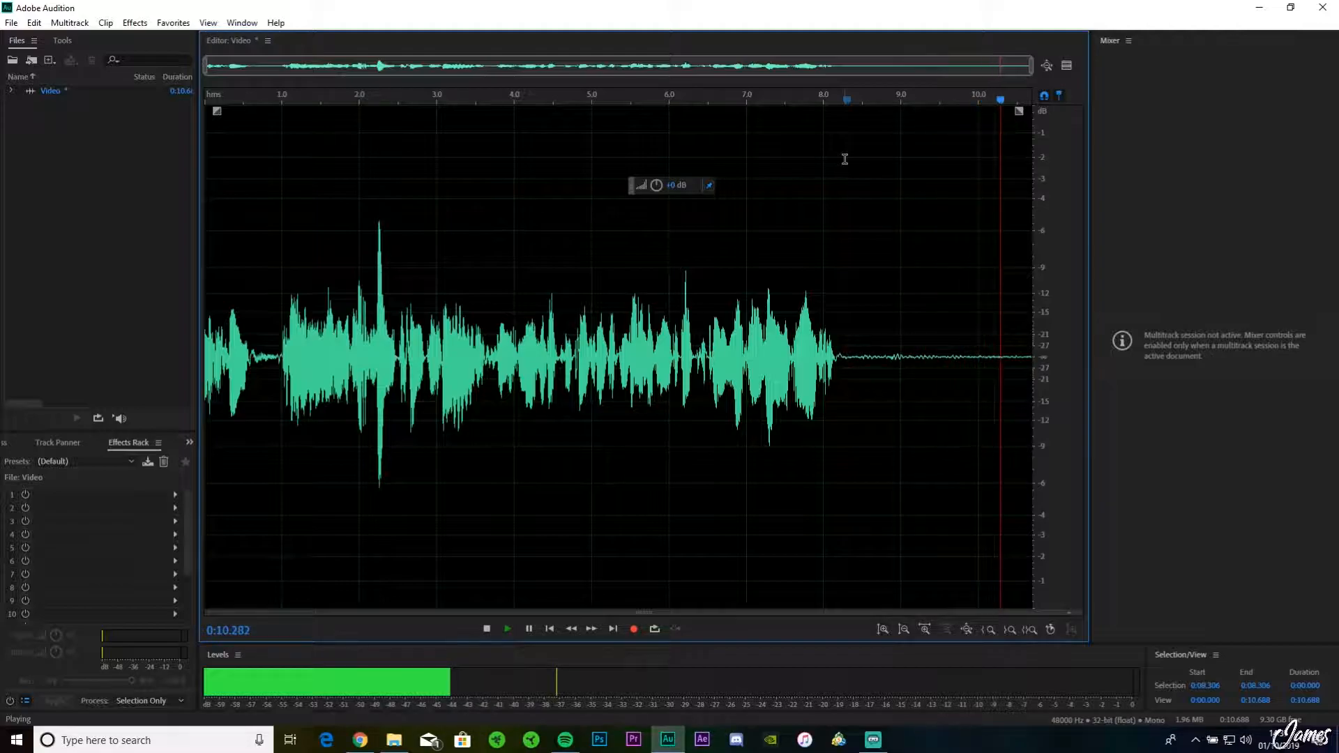
pyautogui.press('space')
pyautogui.click(844, 160)
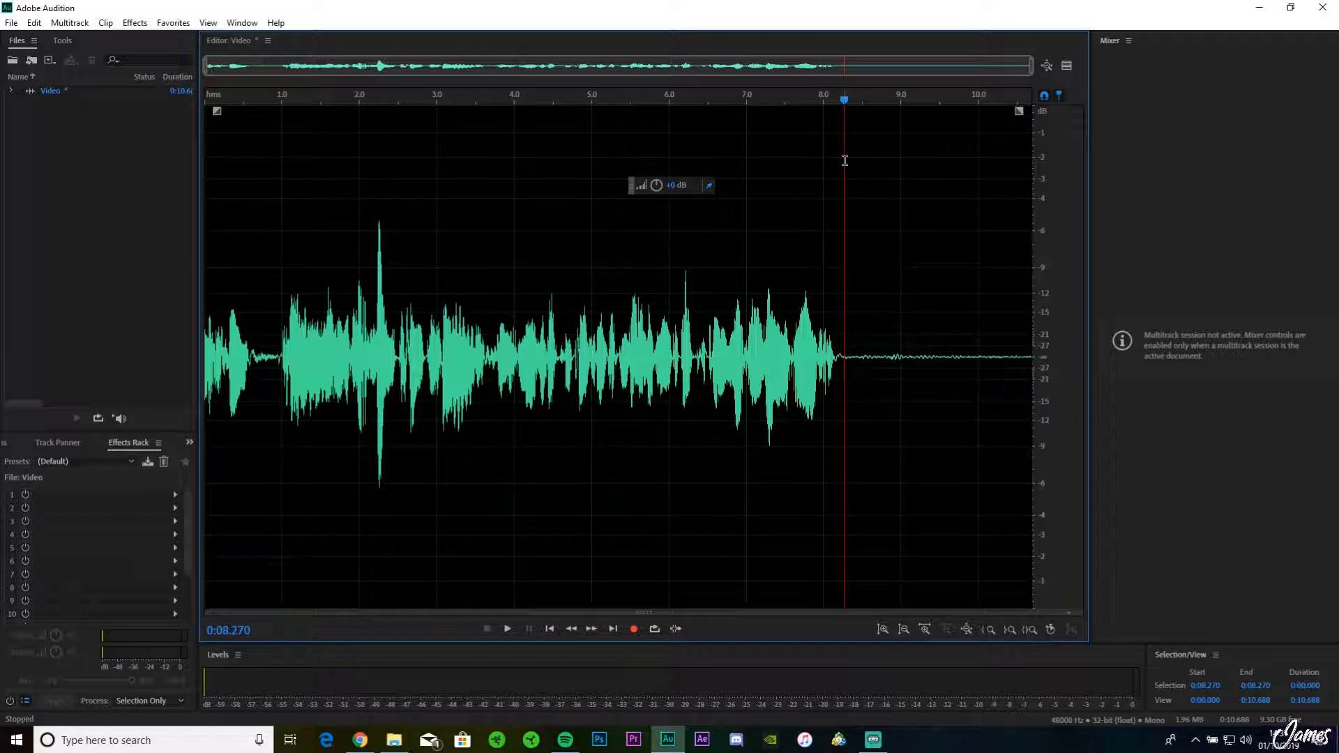
# Step: Capture a noise print from the silent ending, from about 8.24 seconds to the end of the recording
pyautogui.moveTo(842, 171); pyautogui.dragTo(1044, 184)
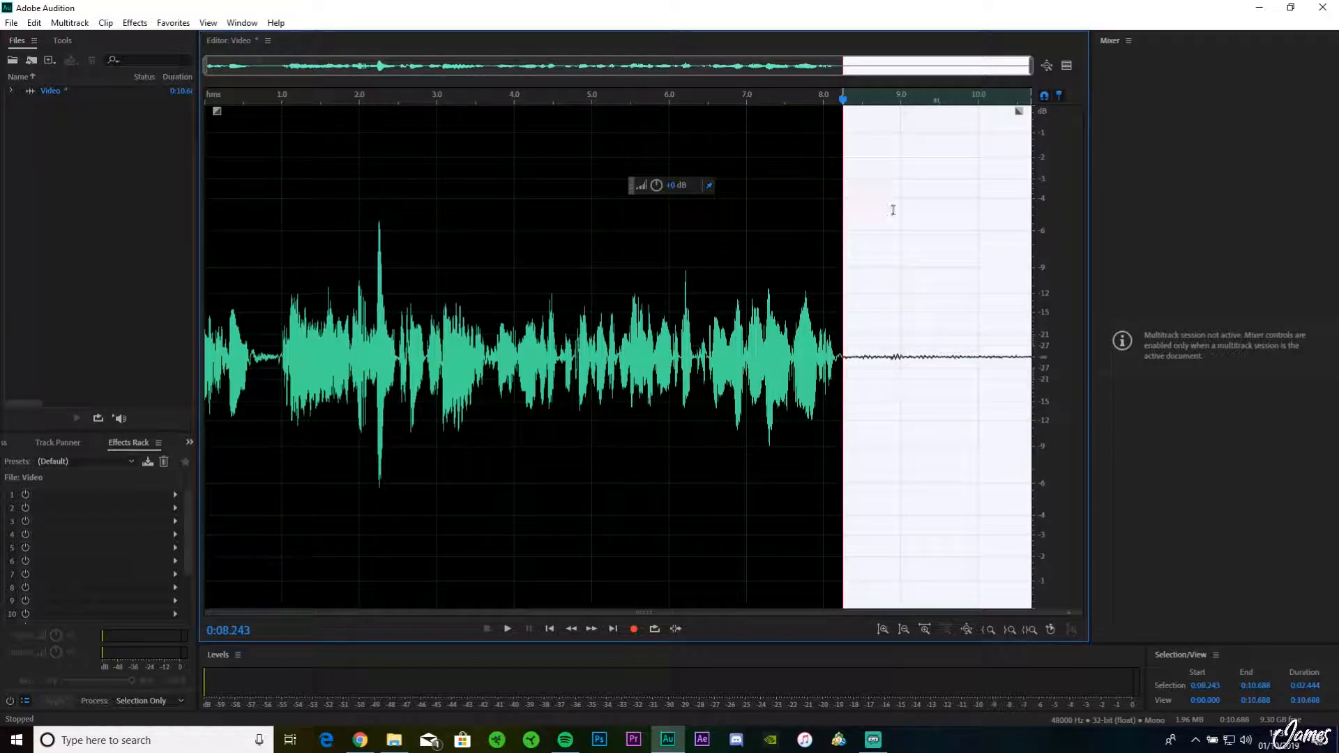
pyautogui.click(134, 22)
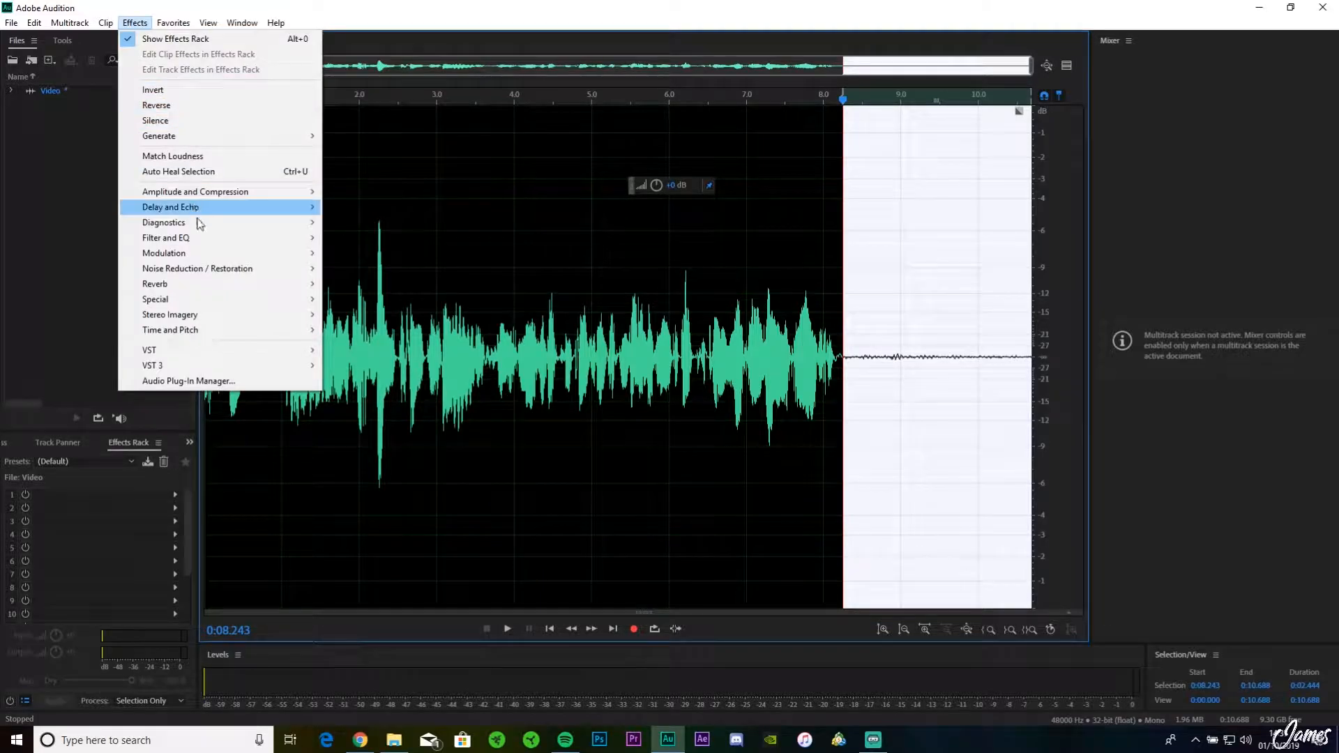
pyautogui.moveTo(216, 269)
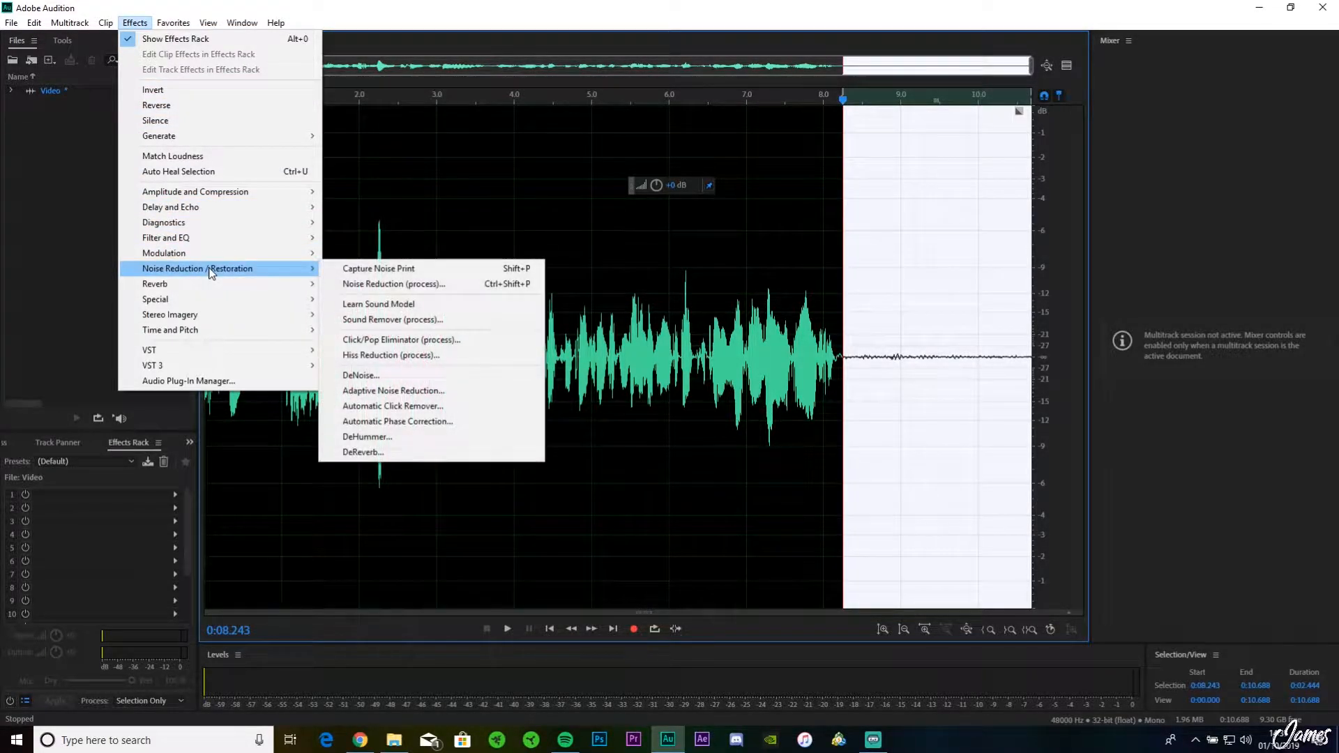
pyautogui.click(416, 271)
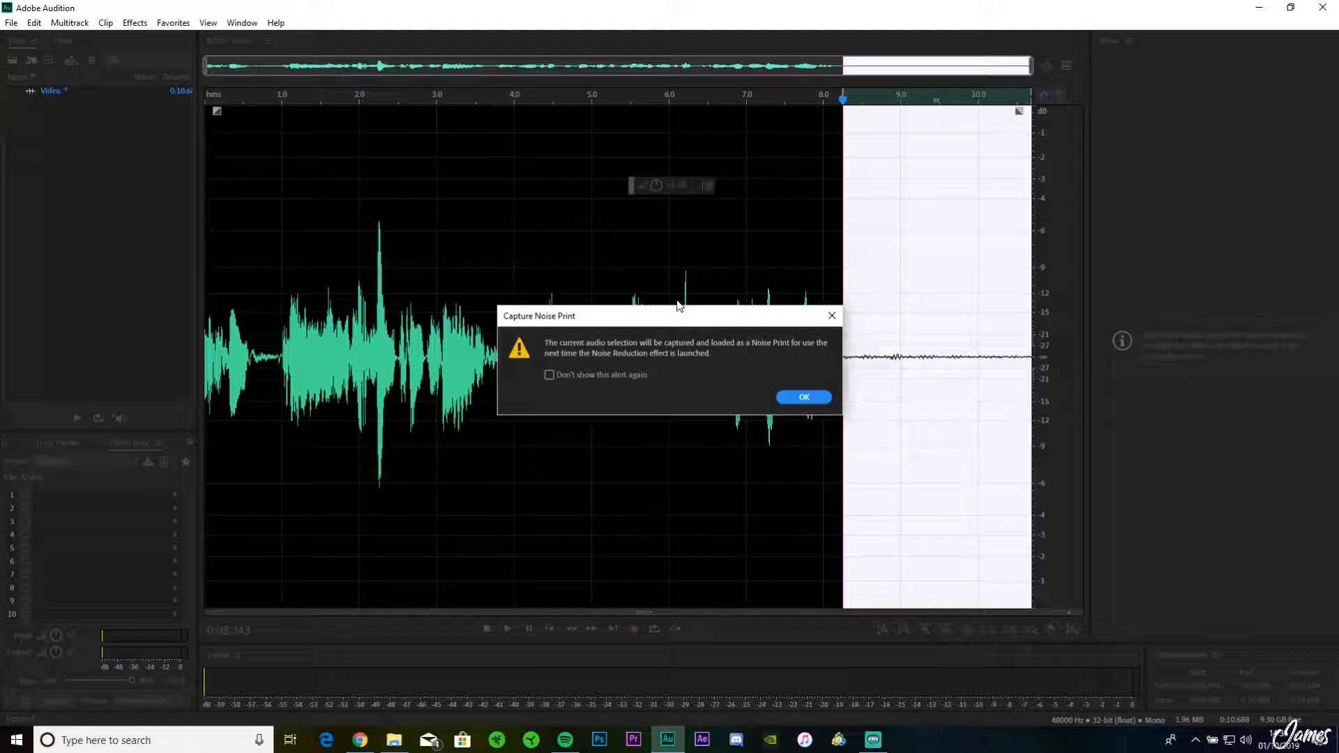
pyautogui.click(804, 396)
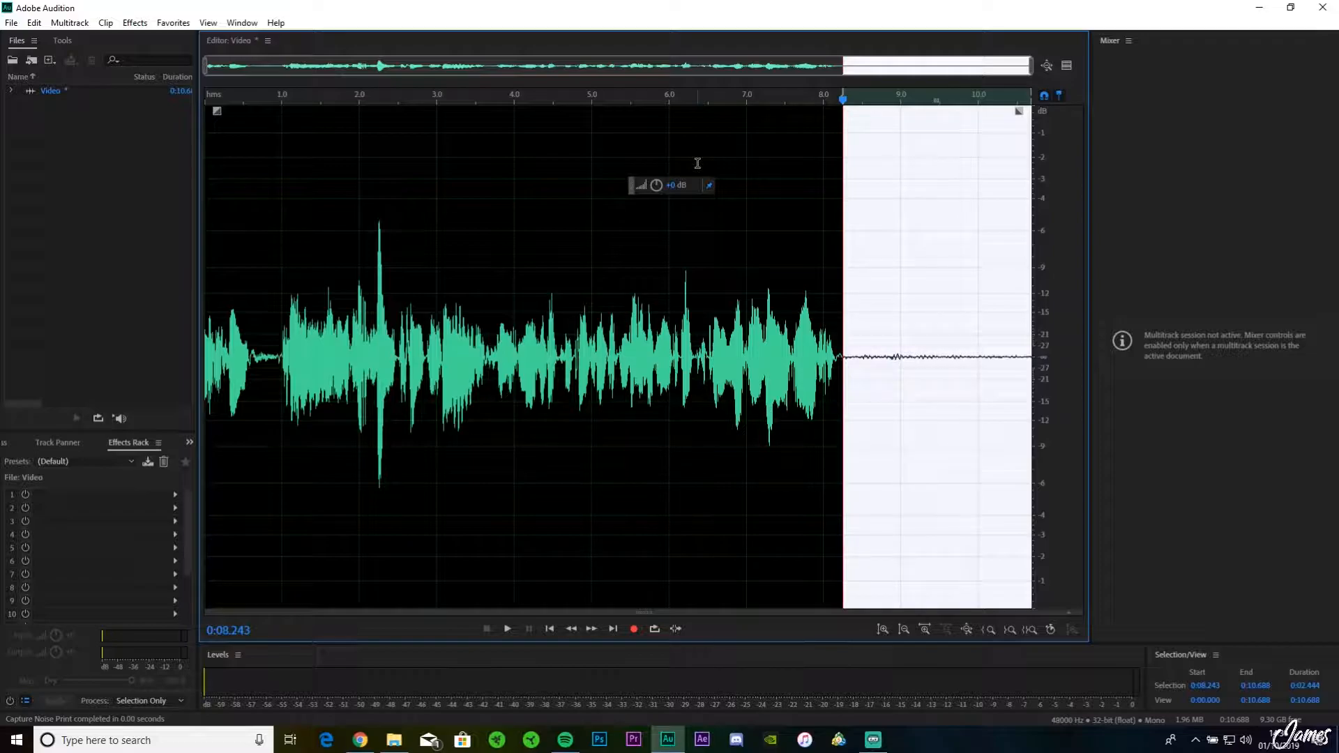
# Step: Open the Noise Reduction process for the entire recording and set the noise reduction amount to 64%
pyautogui.hotkey('ctrl', 'a')
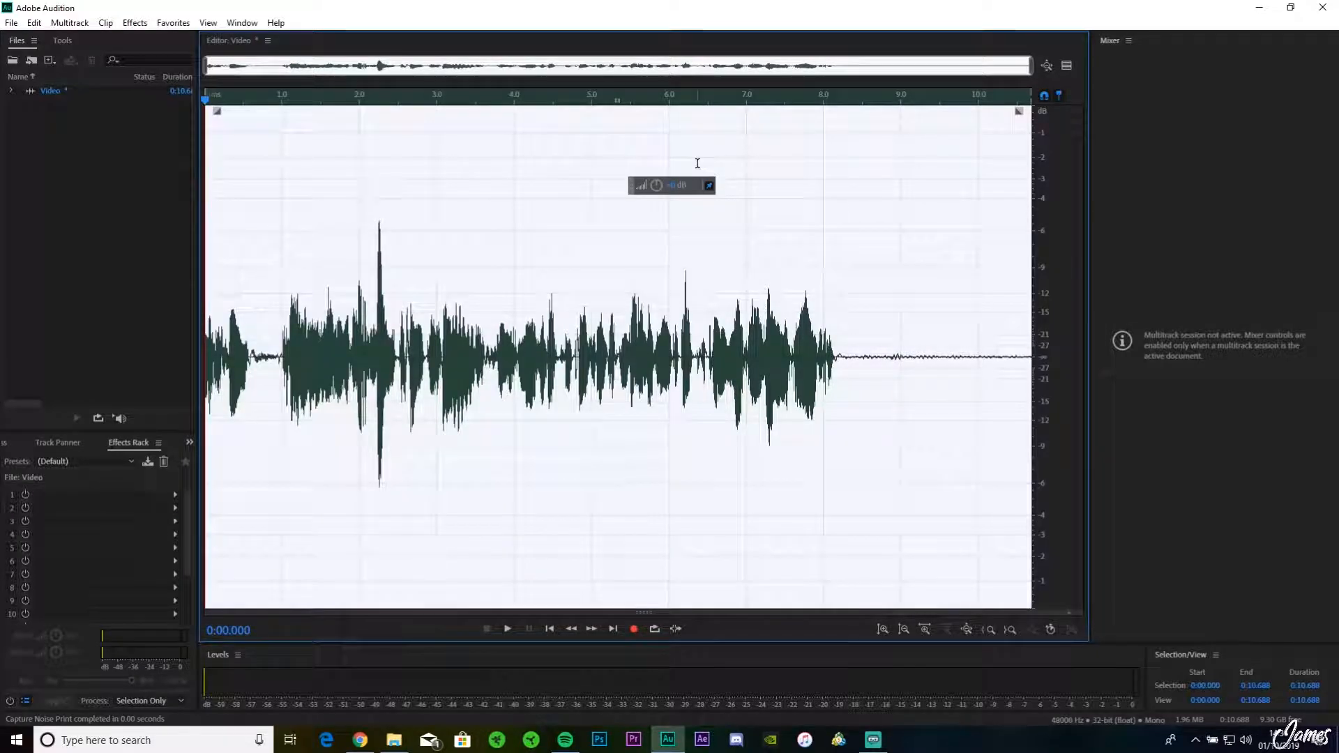
pyautogui.click(134, 22)
pyautogui.moveTo(216, 271)
pyautogui.click(408, 284)
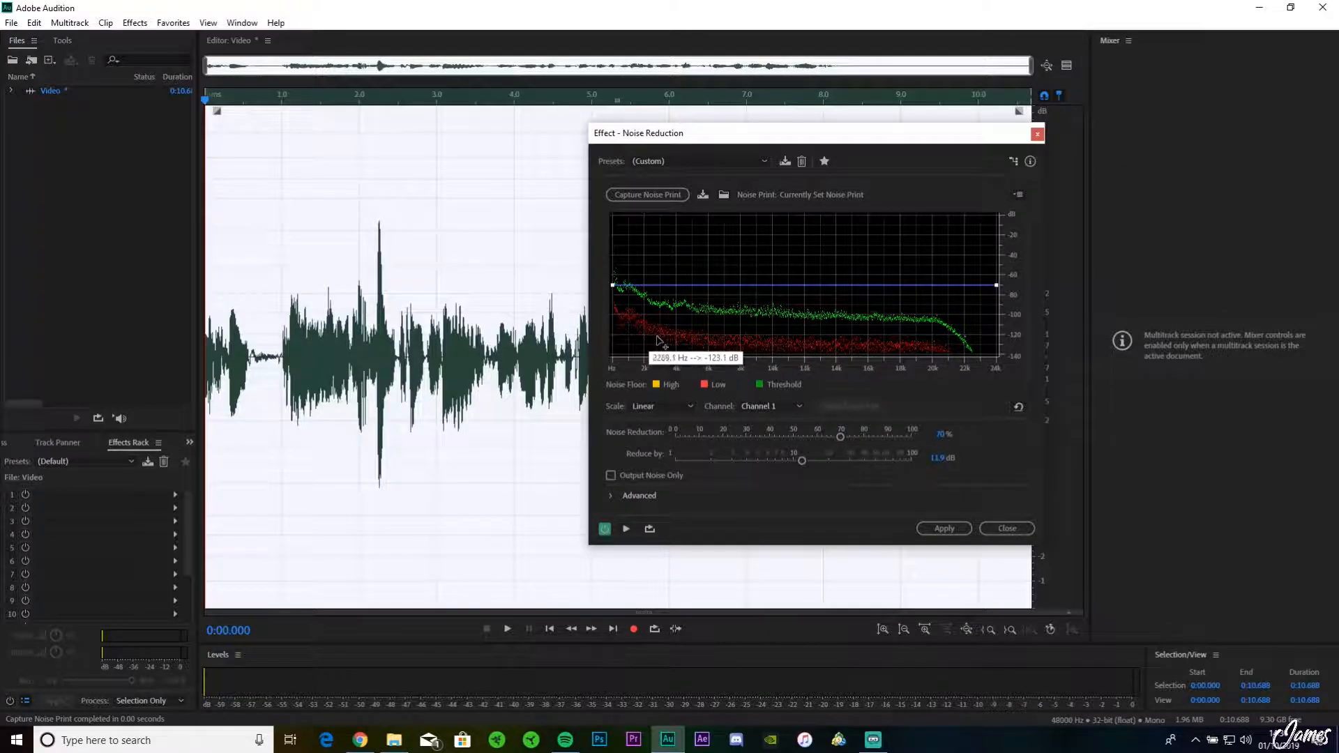
pyautogui.moveTo(829, 428); pyautogui.dragTo(800, 428)
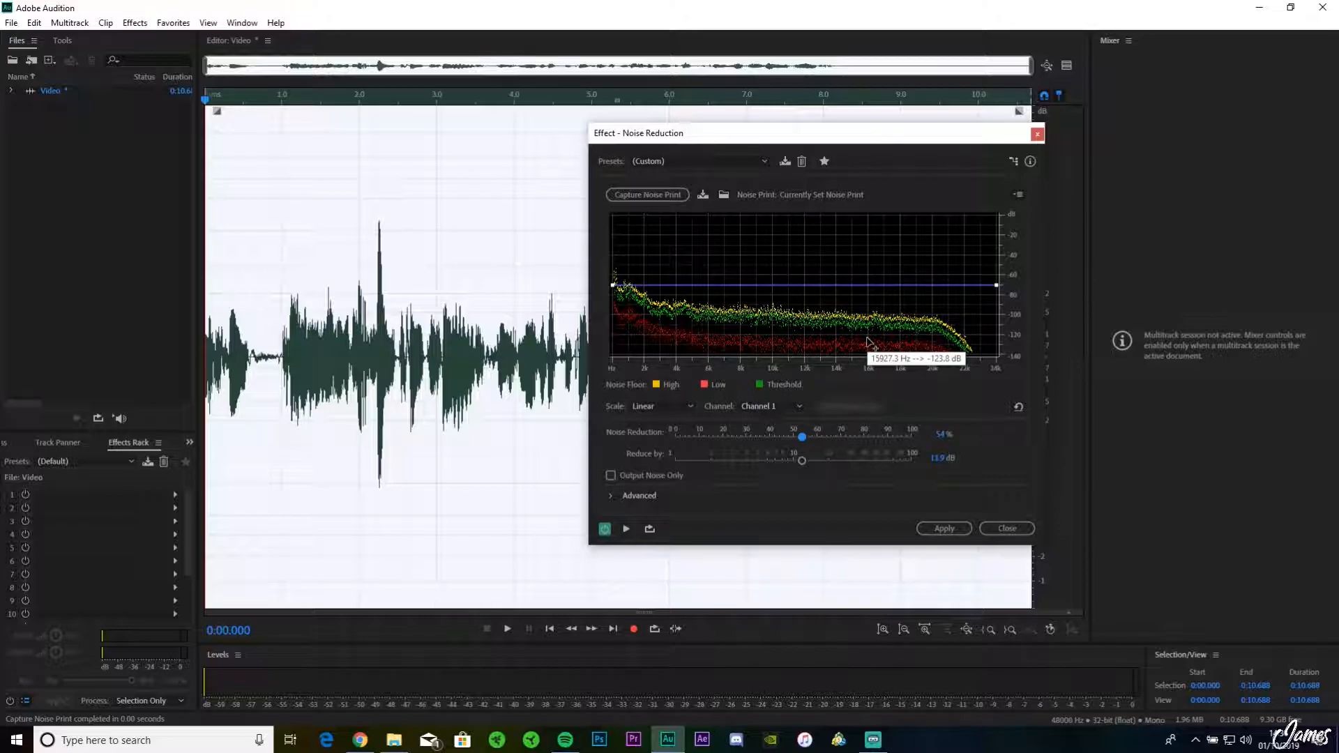
pyautogui.moveTo(957, 139); pyautogui.dragTo(647, 147)
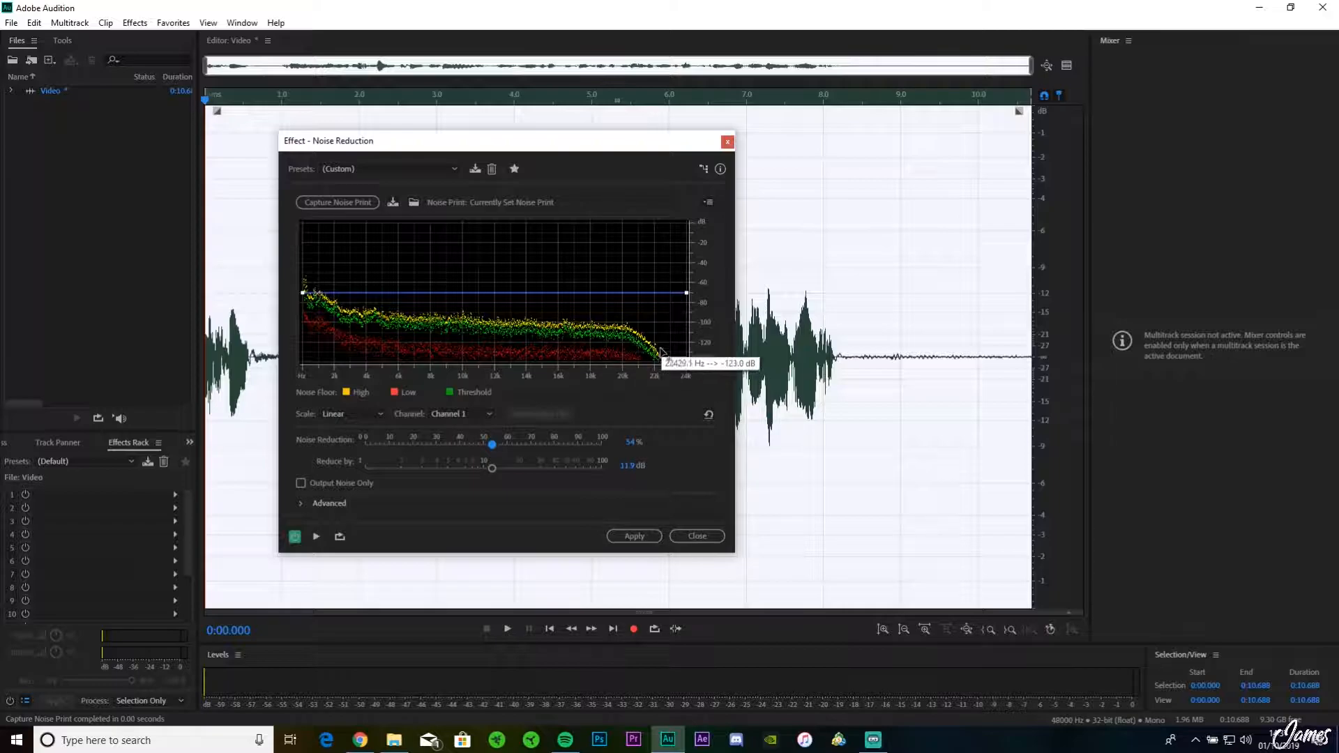
pyautogui.moveTo(638, 143); pyautogui.dragTo(803, 152)
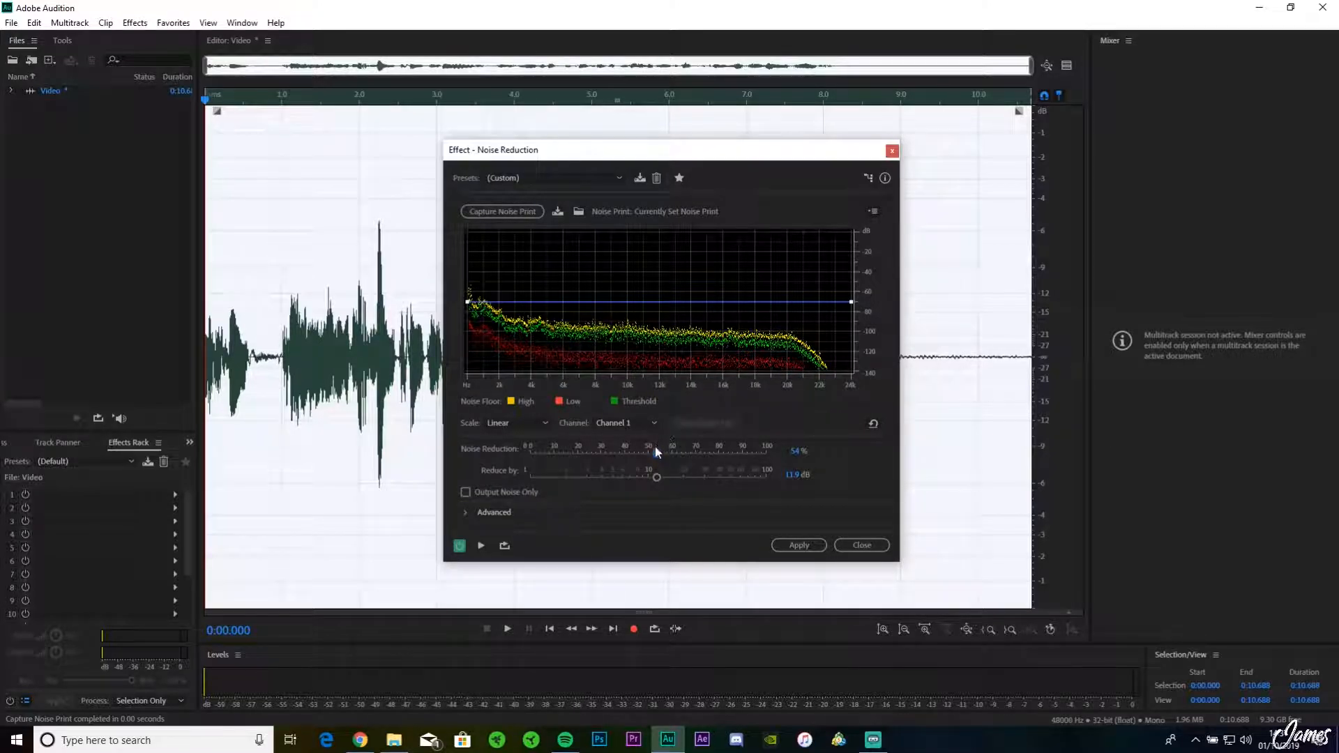
pyautogui.moveTo(660, 451)
pyautogui.mouseDown()
pyautogui.moveTo(679, 450)
pyautogui.moveTo(613, 446)
pyautogui.moveTo(667, 446)
pyautogui.mouseUp()
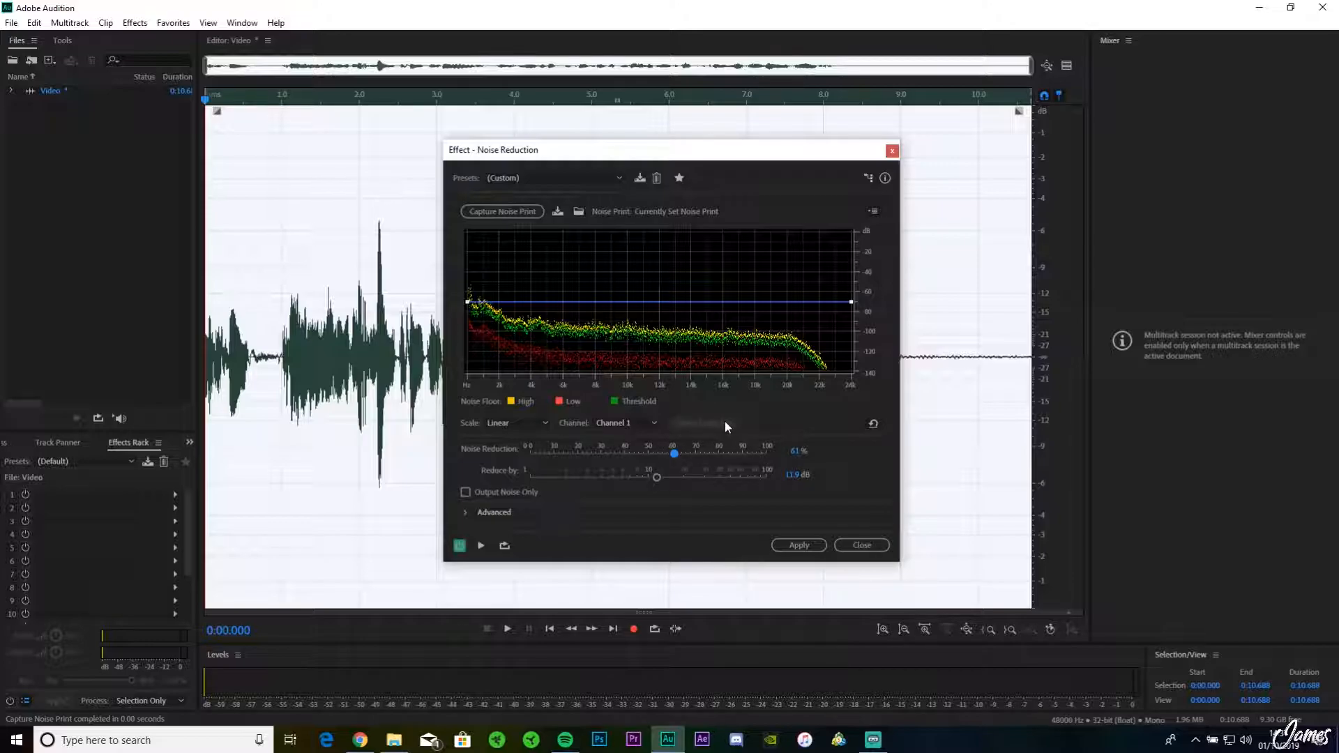
pyautogui.moveTo(676, 453); pyautogui.dragTo(682, 454)
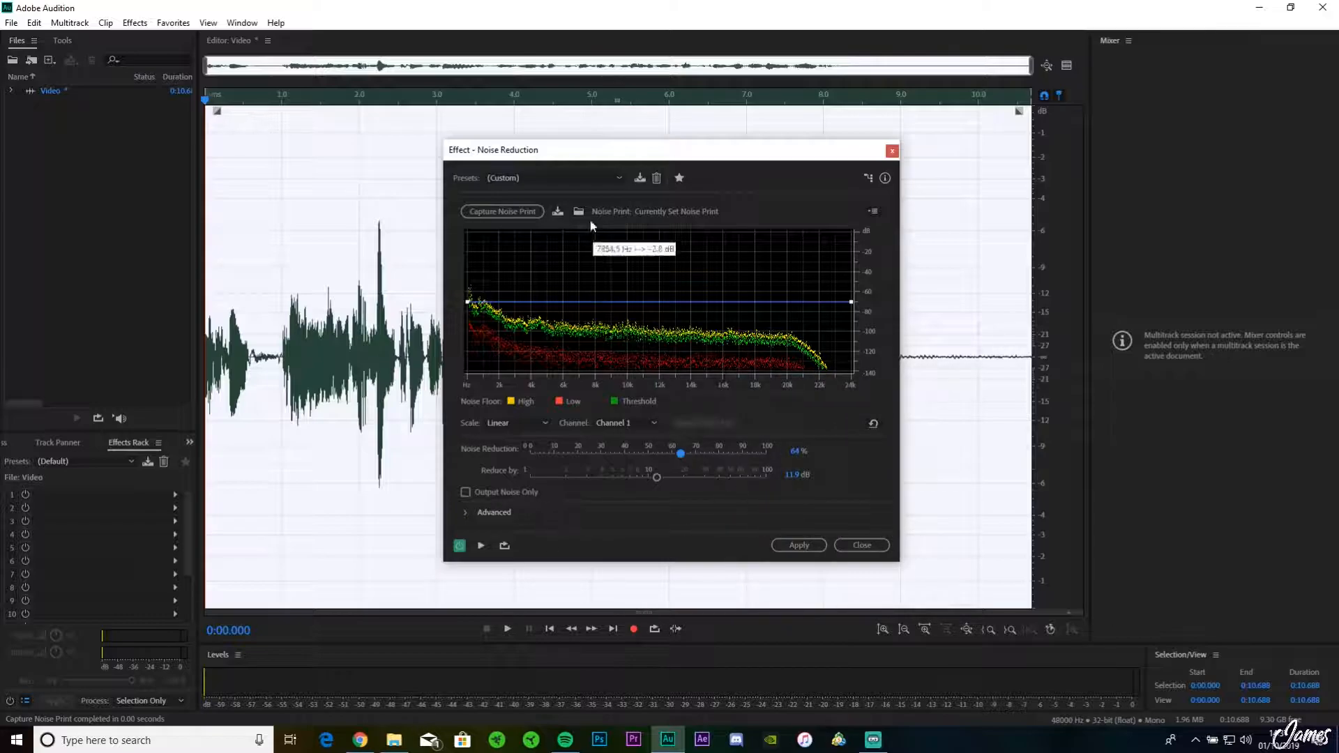
# Step: Keep the custom preset, level the end of the reduction curve, and apply the noise reduction to the whole recording
pyautogui.click(552, 180)
pyautogui.click(553, 179)
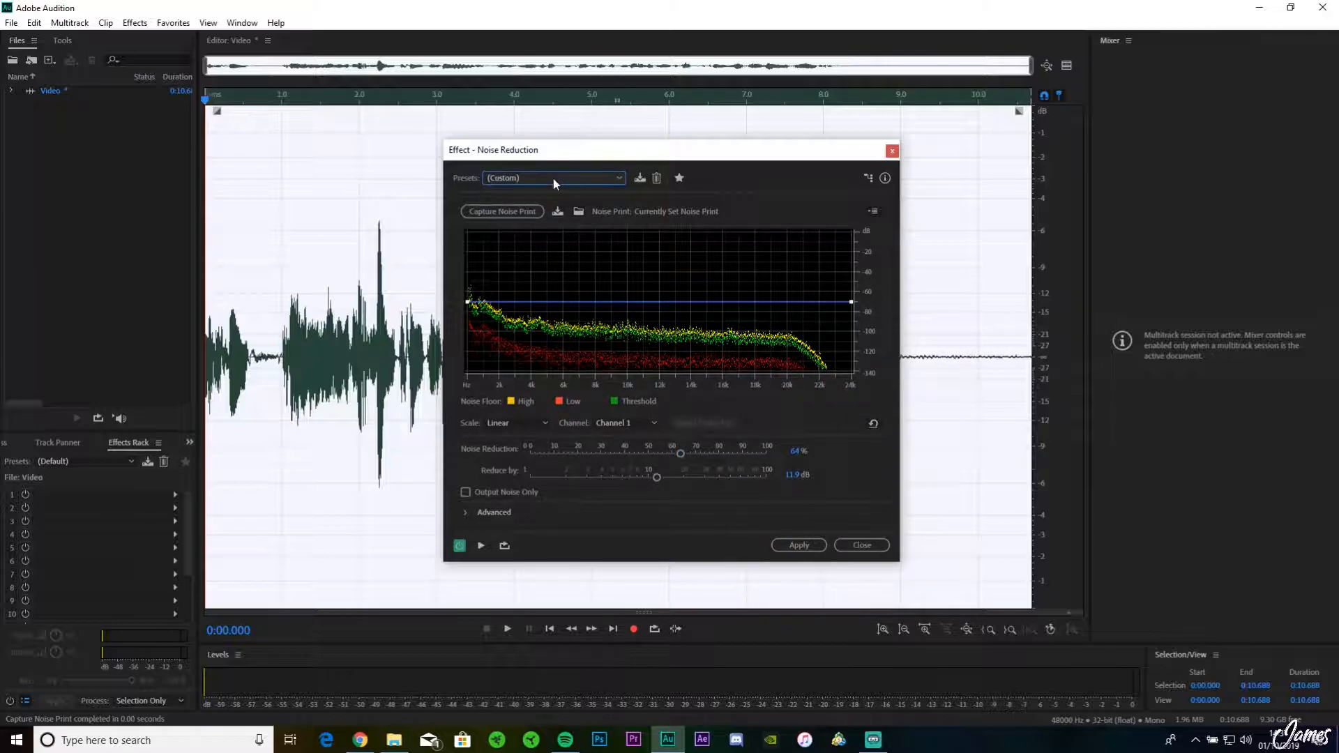
pyautogui.moveTo(852, 303)
pyautogui.mouseDown()
pyautogui.moveTo(853, 376)
pyautogui.moveTo(843, 338)
pyautogui.moveTo(851, 363)
pyautogui.moveTo(872, 308)
pyautogui.mouseUp()
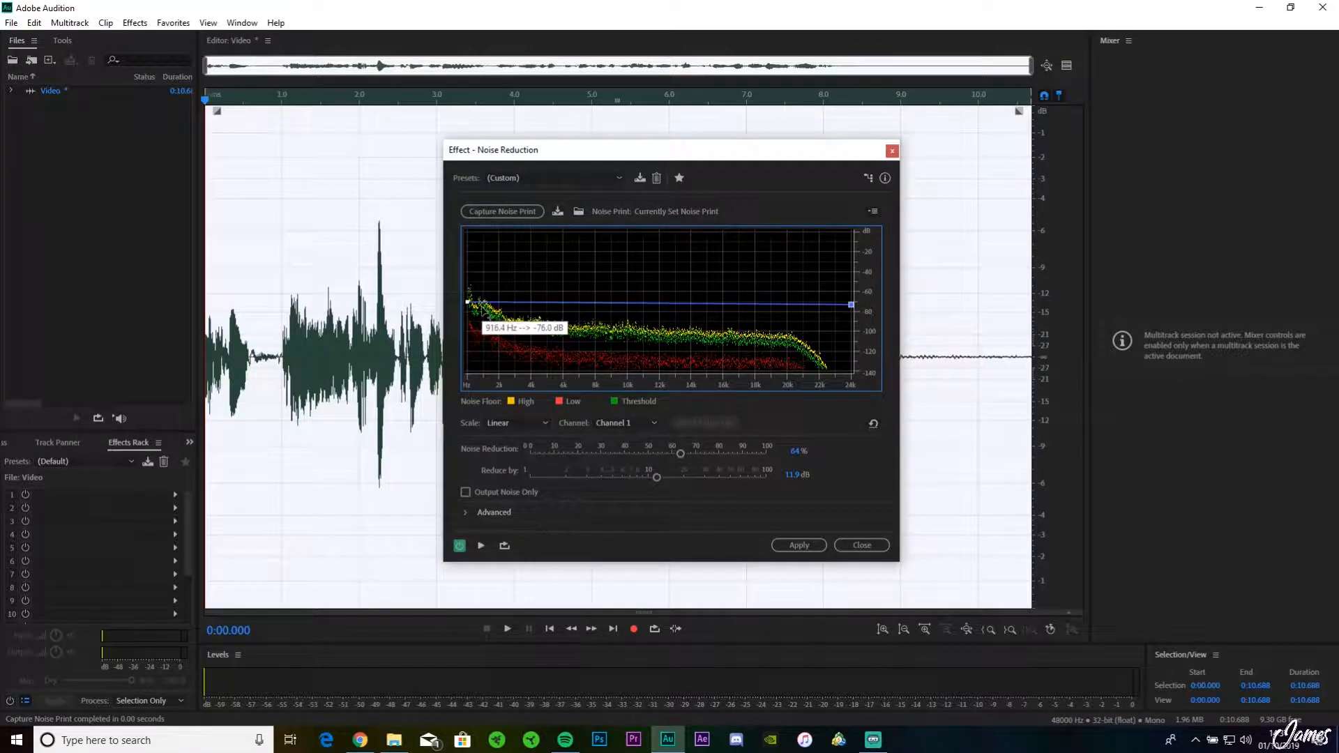
pyautogui.moveTo(847, 304); pyautogui.dragTo(854, 302)
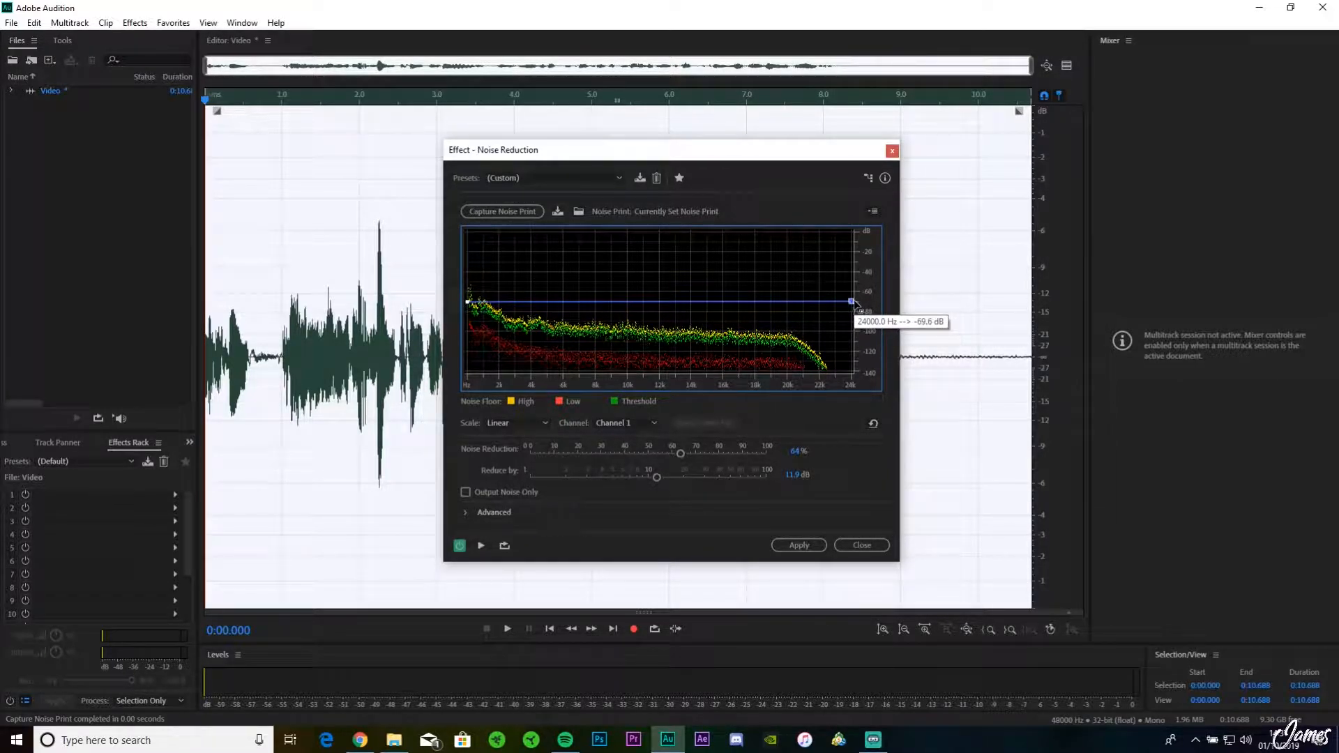
pyautogui.click(790, 549)
# Step: Play the processed silent ending from about 8.2 seconds to the end to check for remaining noise
pyautogui.moveTo(865, 366); pyautogui.dragTo(1018, 359)
pyautogui.click(970, 364)
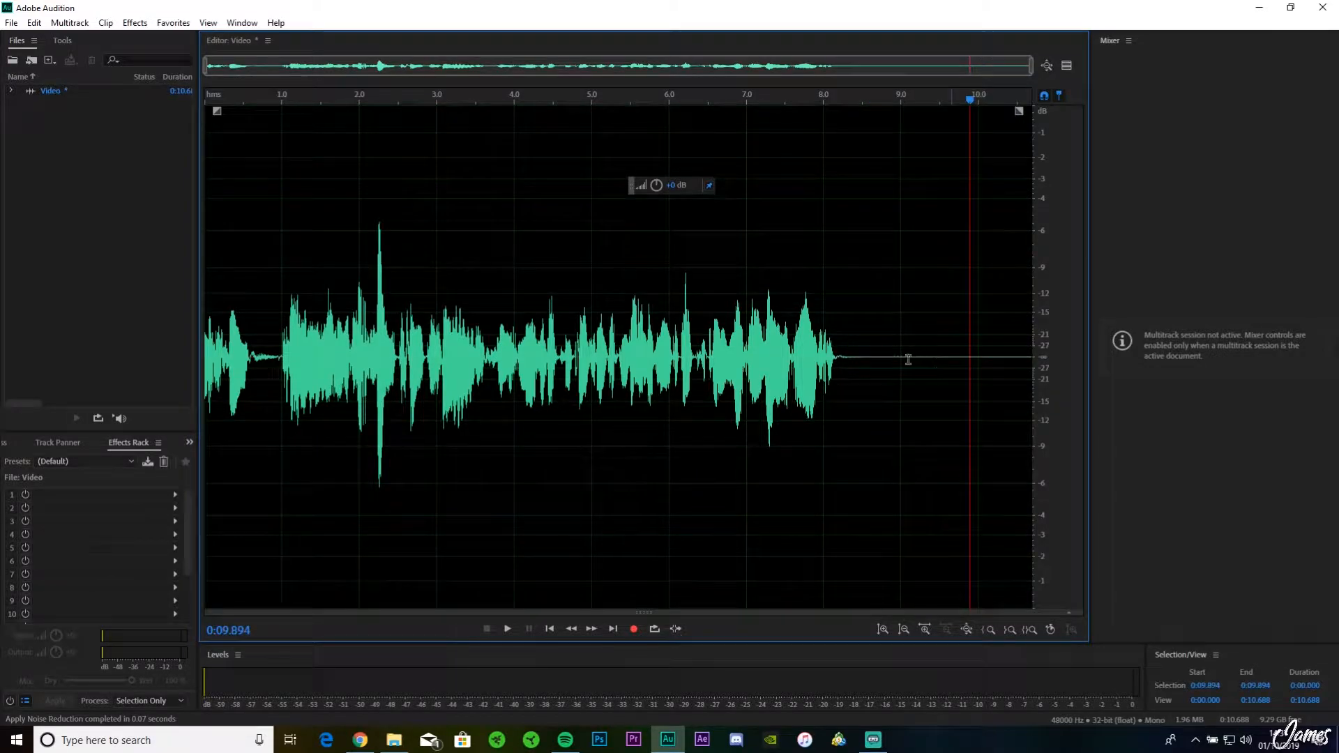
pyautogui.moveTo(890, 358); pyautogui.dragTo(906, 360)
pyautogui.click(933, 378)
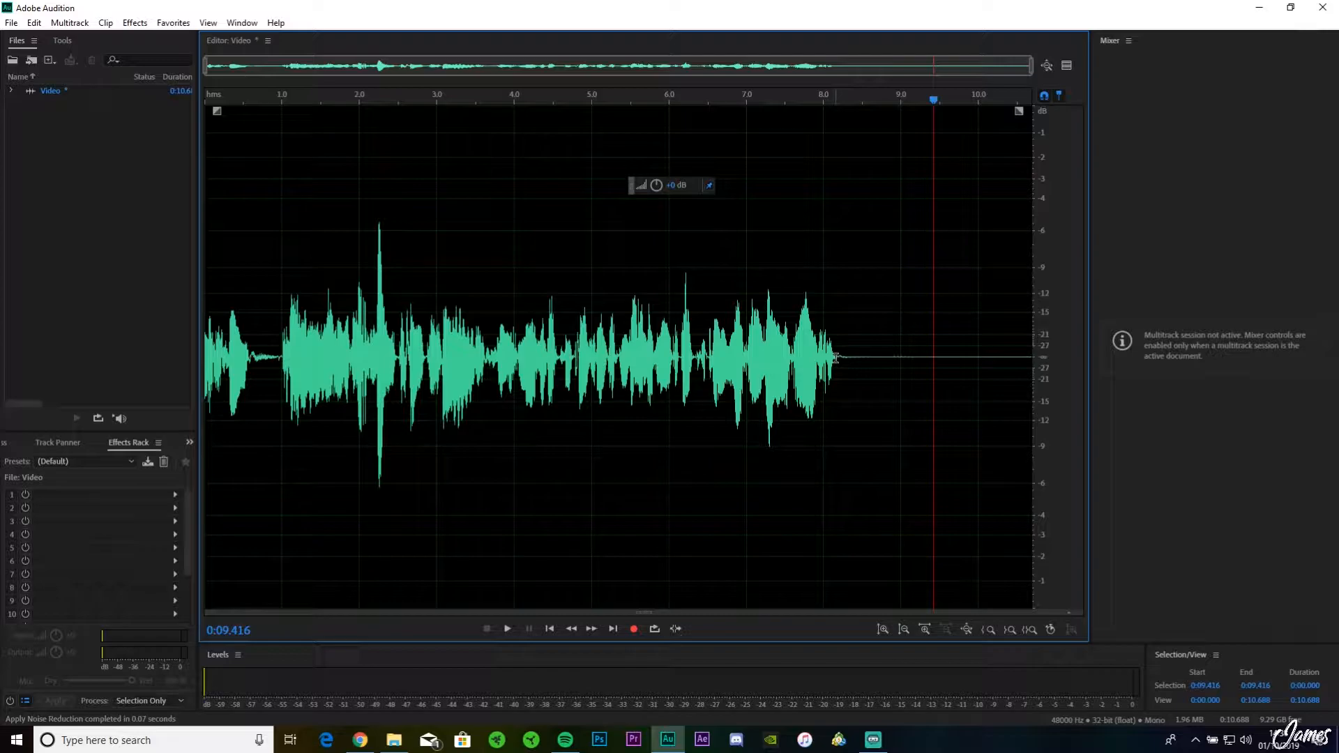
pyautogui.moveTo(841, 357); pyautogui.dragTo(1221, 322)
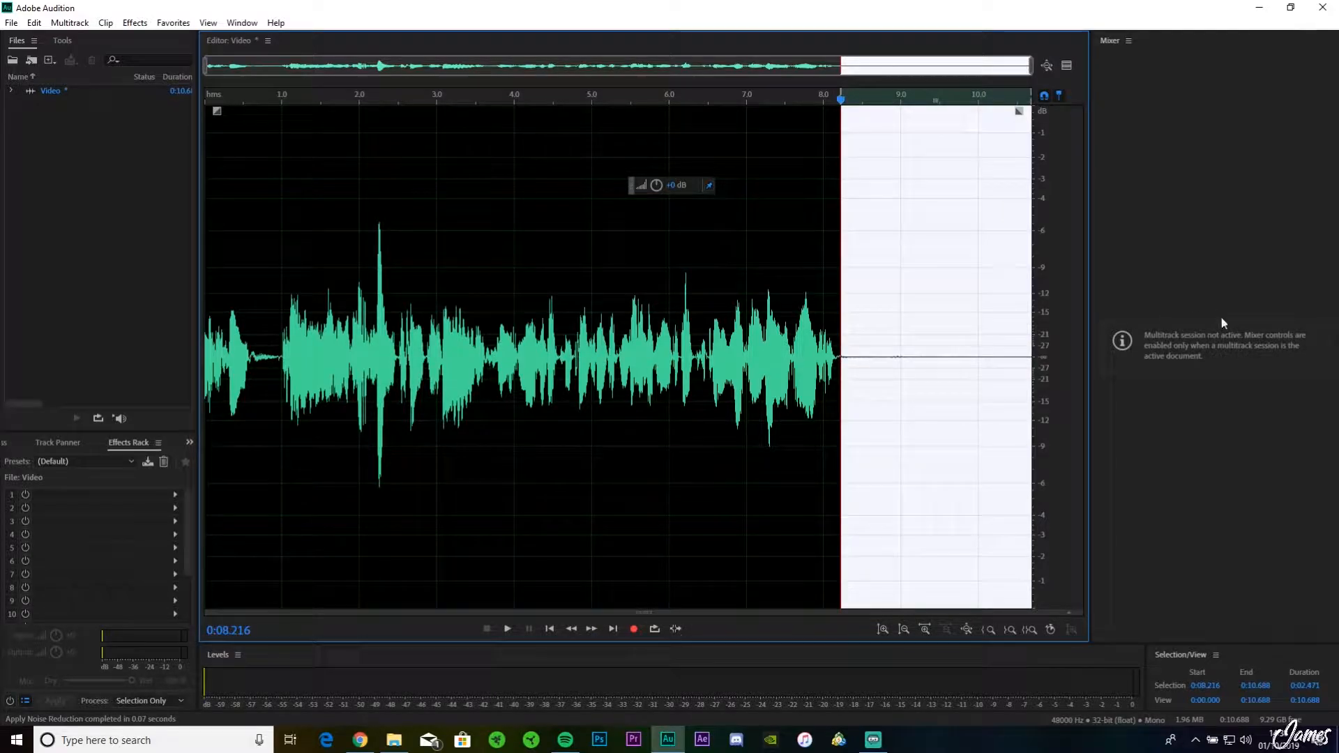
pyautogui.press('space')
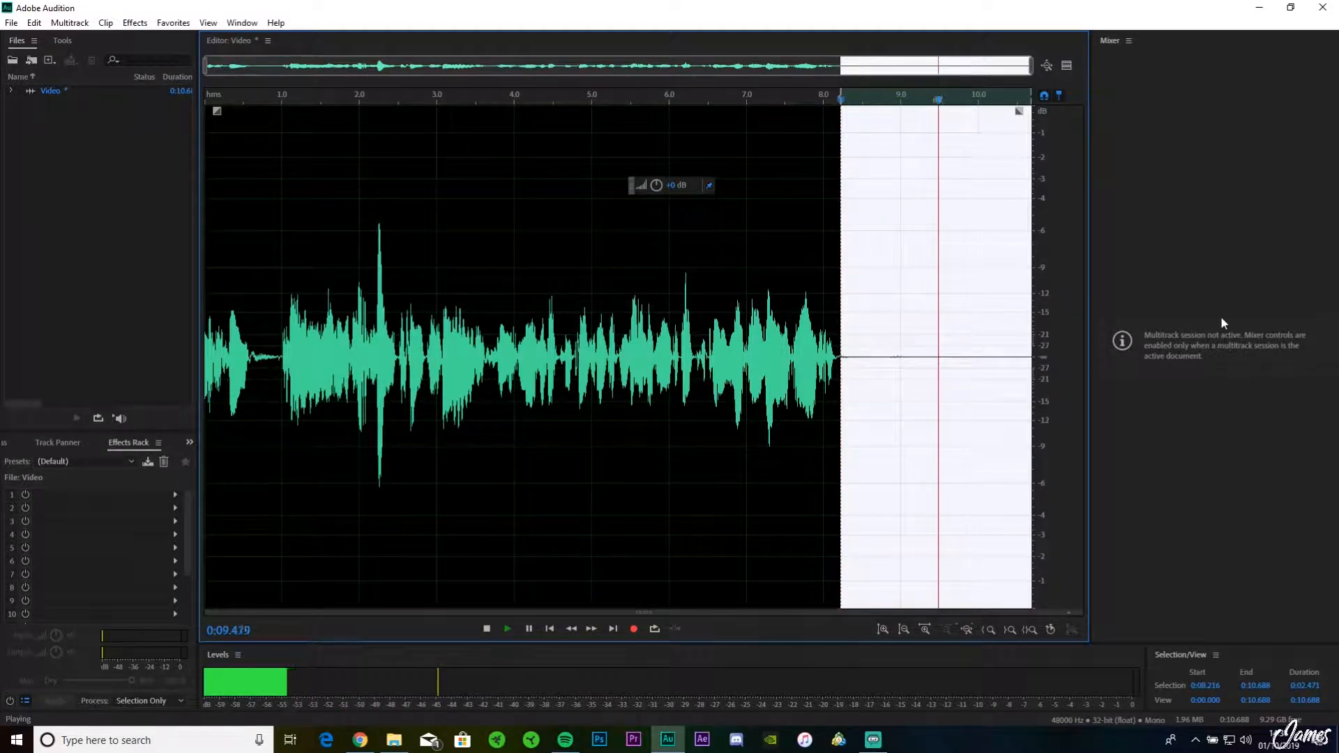
pyautogui.press('space')
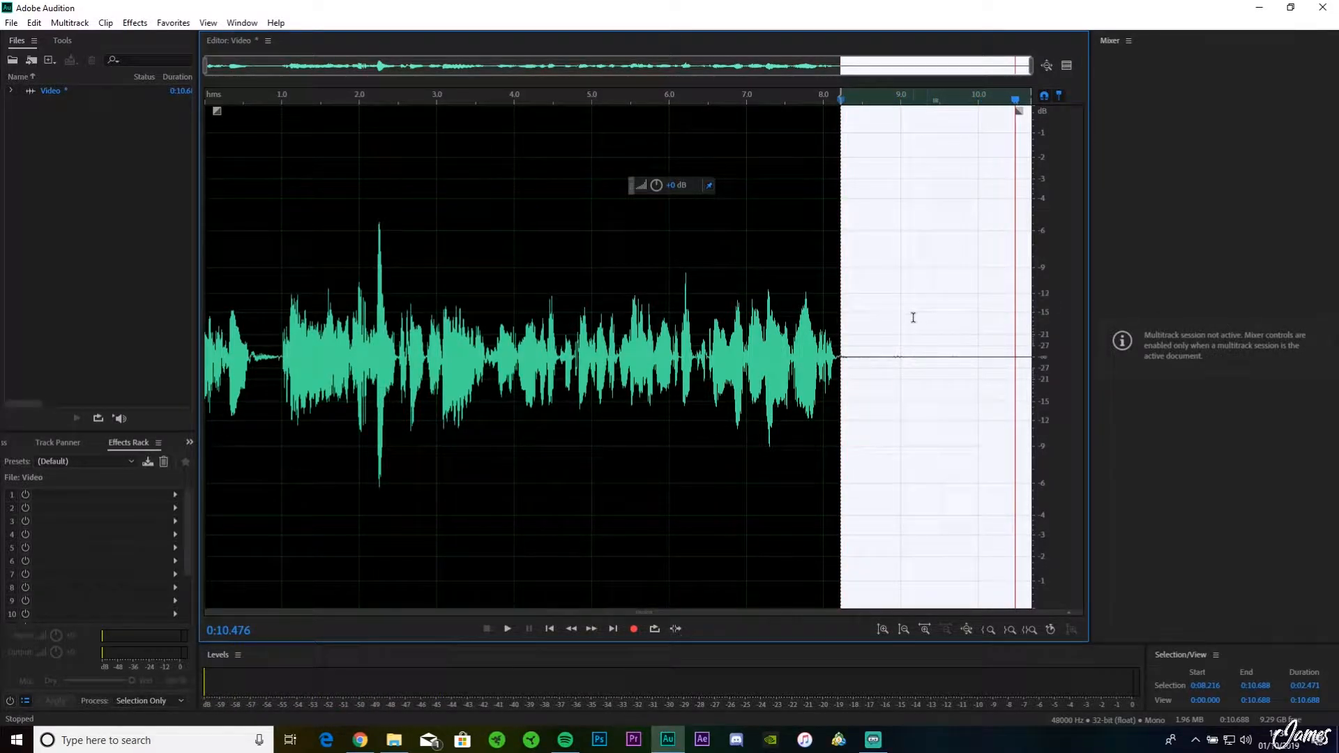
pyautogui.click(828, 285)
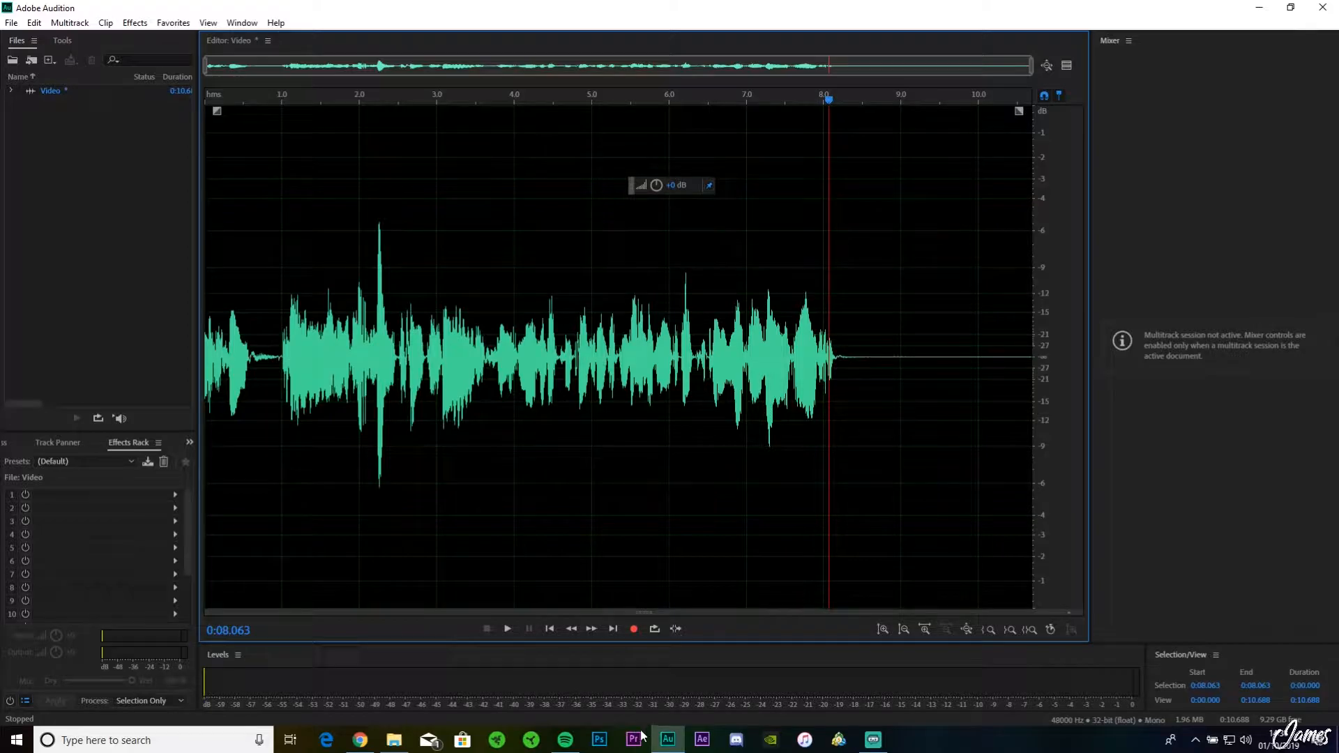
# Step: Select the stretch after the speech again and replay it to listen for leftover background noise
pyautogui.moveTo(569, 741)
pyautogui.click(565, 711)
pyautogui.moveTo(841, 362); pyautogui.dragTo(1058, 328)
pyautogui.press('space')
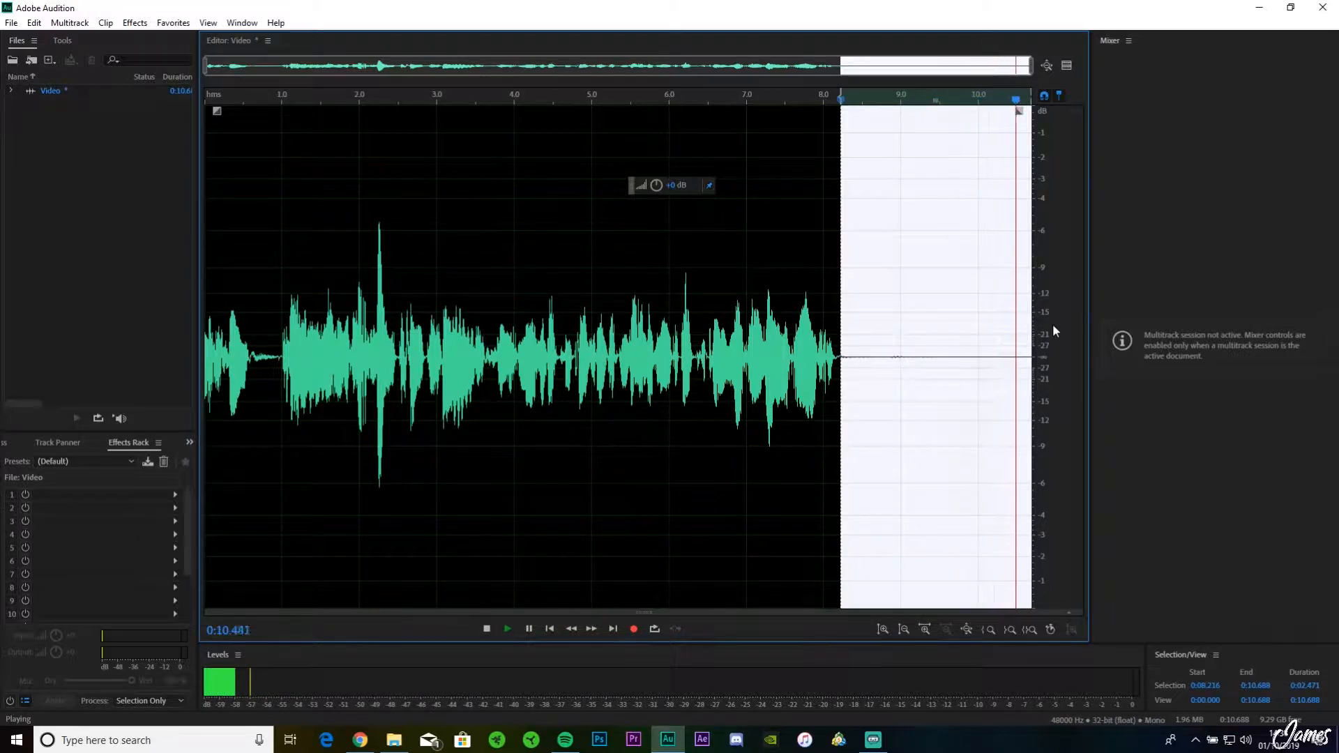
pyautogui.click(845, 258)
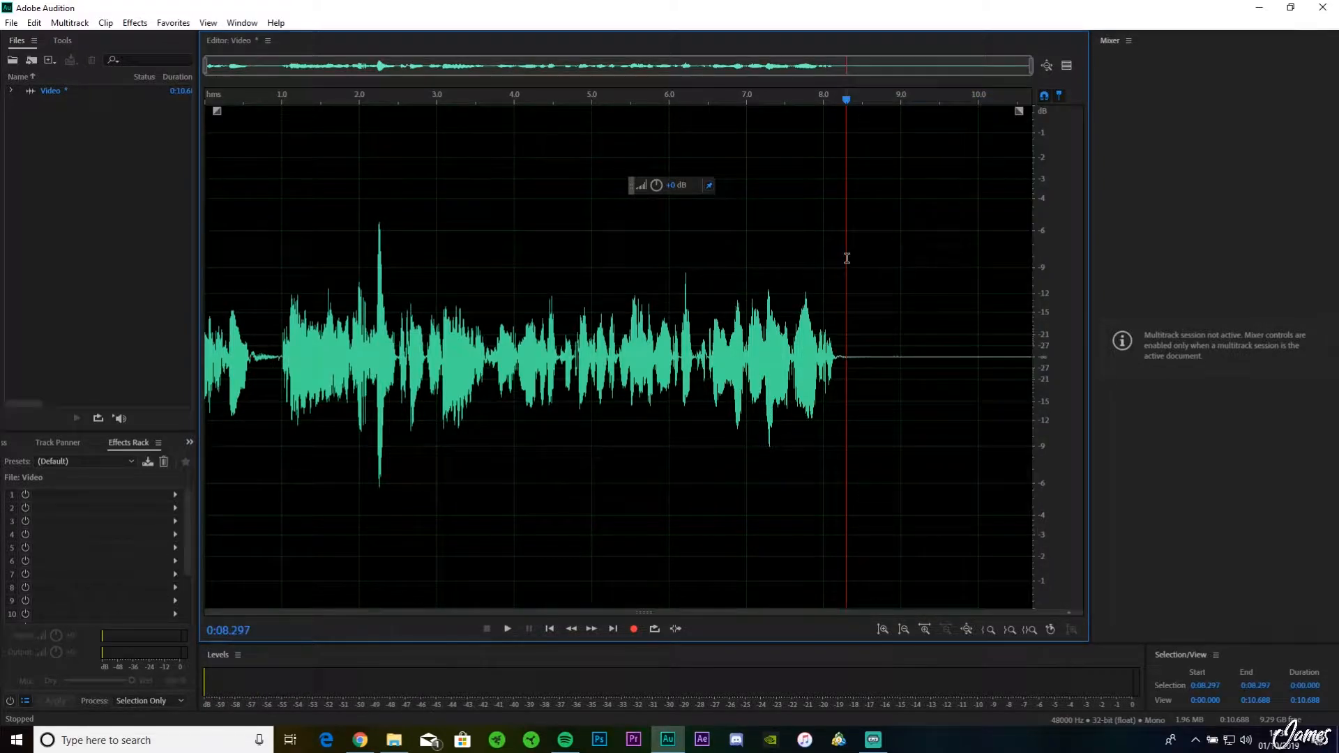
# Step: Apply a second Noise Reduction pass to the entire recording with the noise reduction amount set to 71%
pyautogui.hotkey('ctrl', 'a')
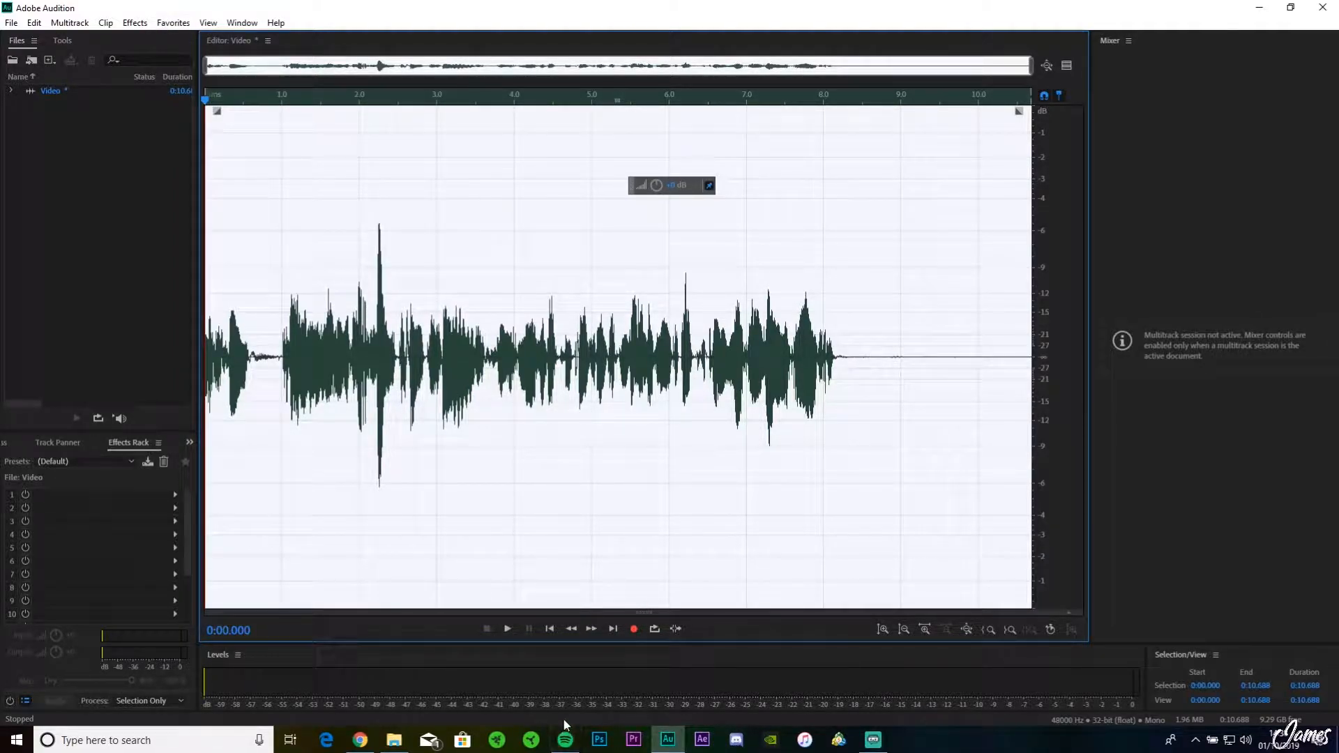
pyautogui.click(134, 23)
pyautogui.moveTo(244, 268)
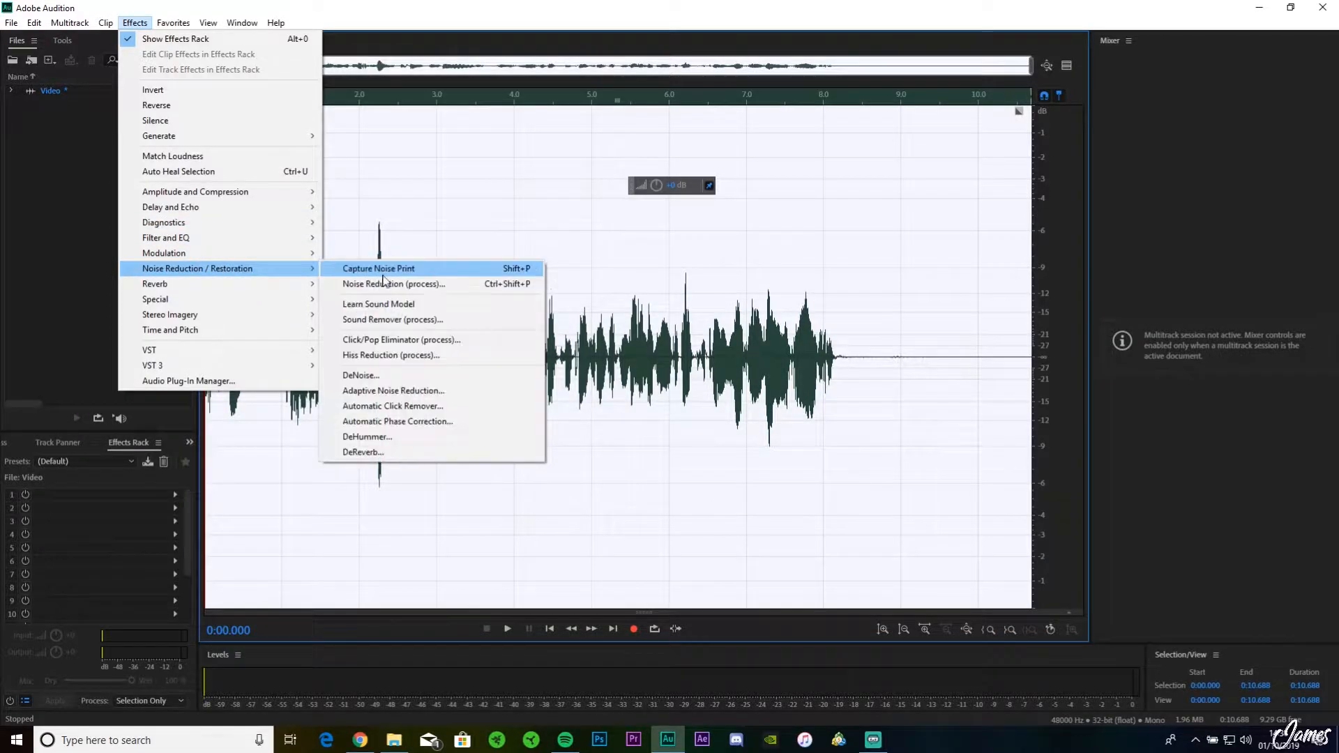
pyautogui.click(433, 284)
pyautogui.moveTo(680, 452); pyautogui.dragTo(700, 452)
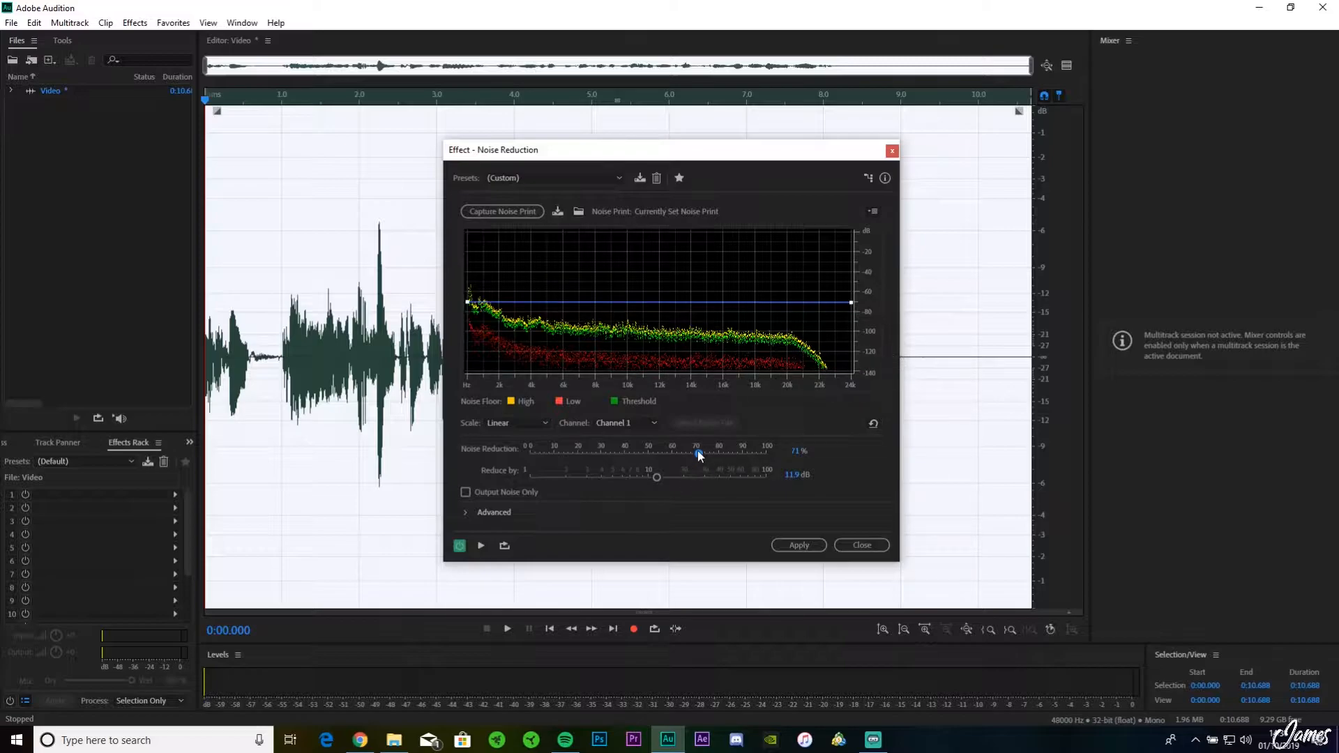
pyautogui.click(802, 546)
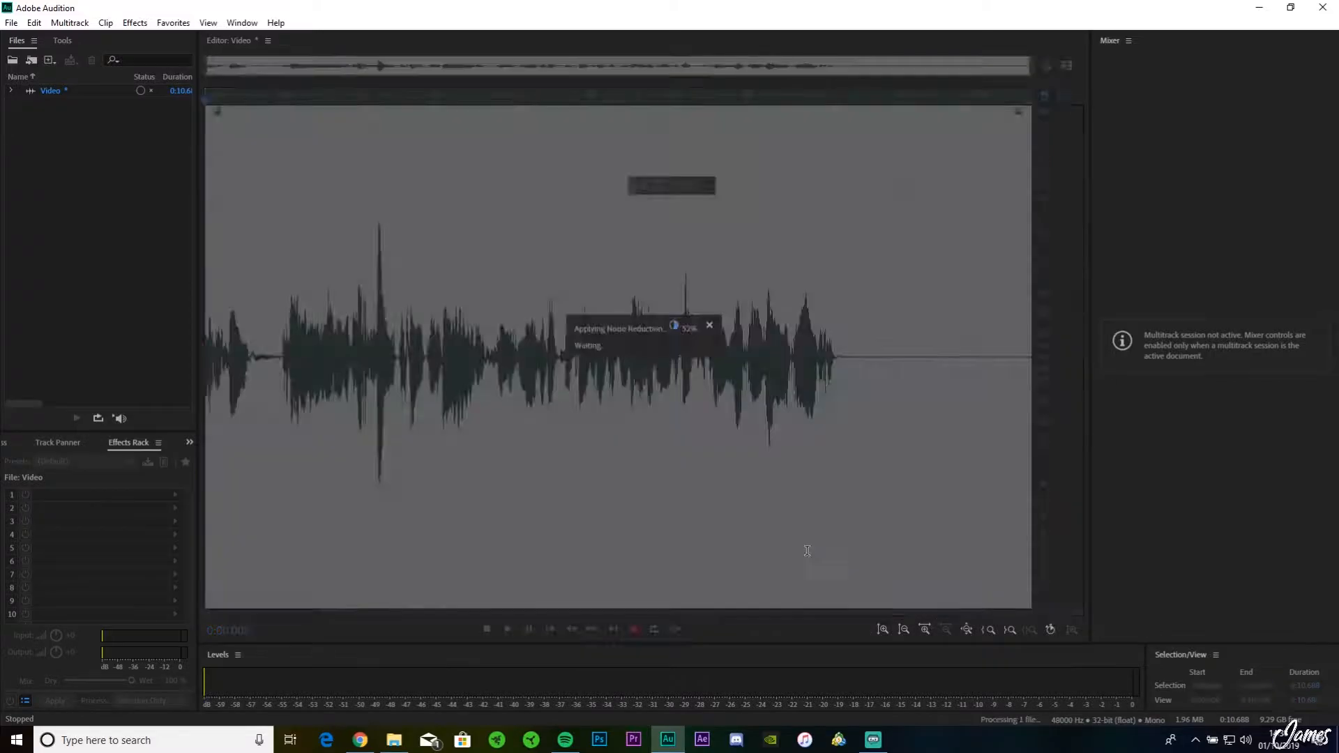
# Step: Play the processed recording from its beginning through the silent ending to check the result of the second noise reduction pass
pyautogui.click(884, 361)
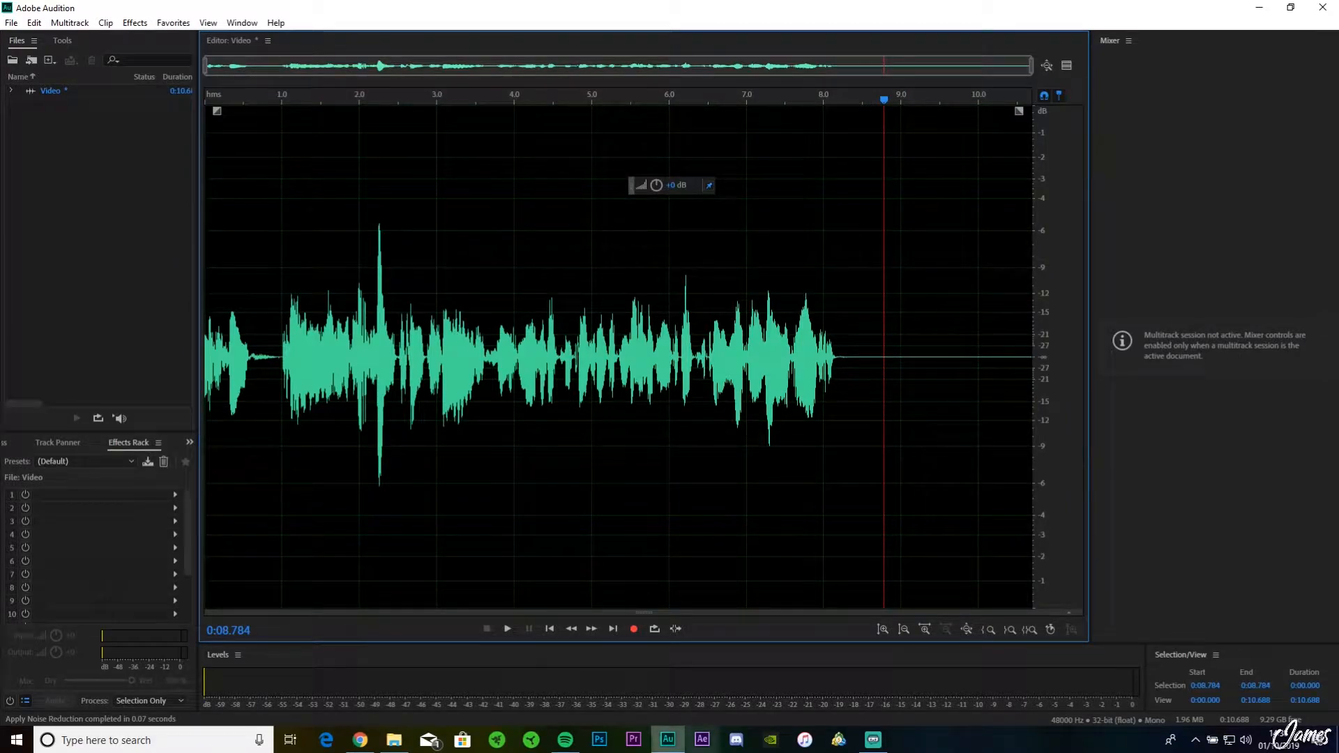
pyautogui.moveTo(566, 739)
pyautogui.click(563, 710)
pyautogui.moveTo(576, 102); pyautogui.dragTo(197, 95)
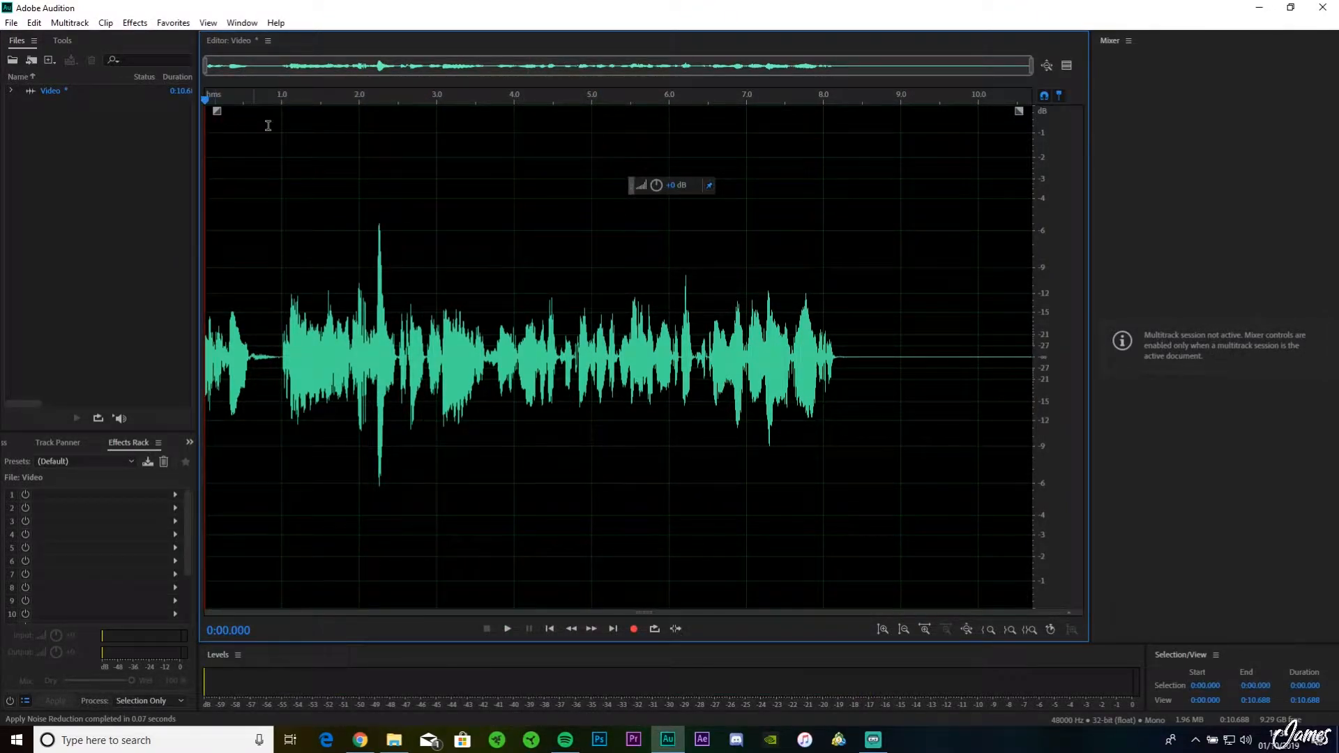
pyautogui.press('space')
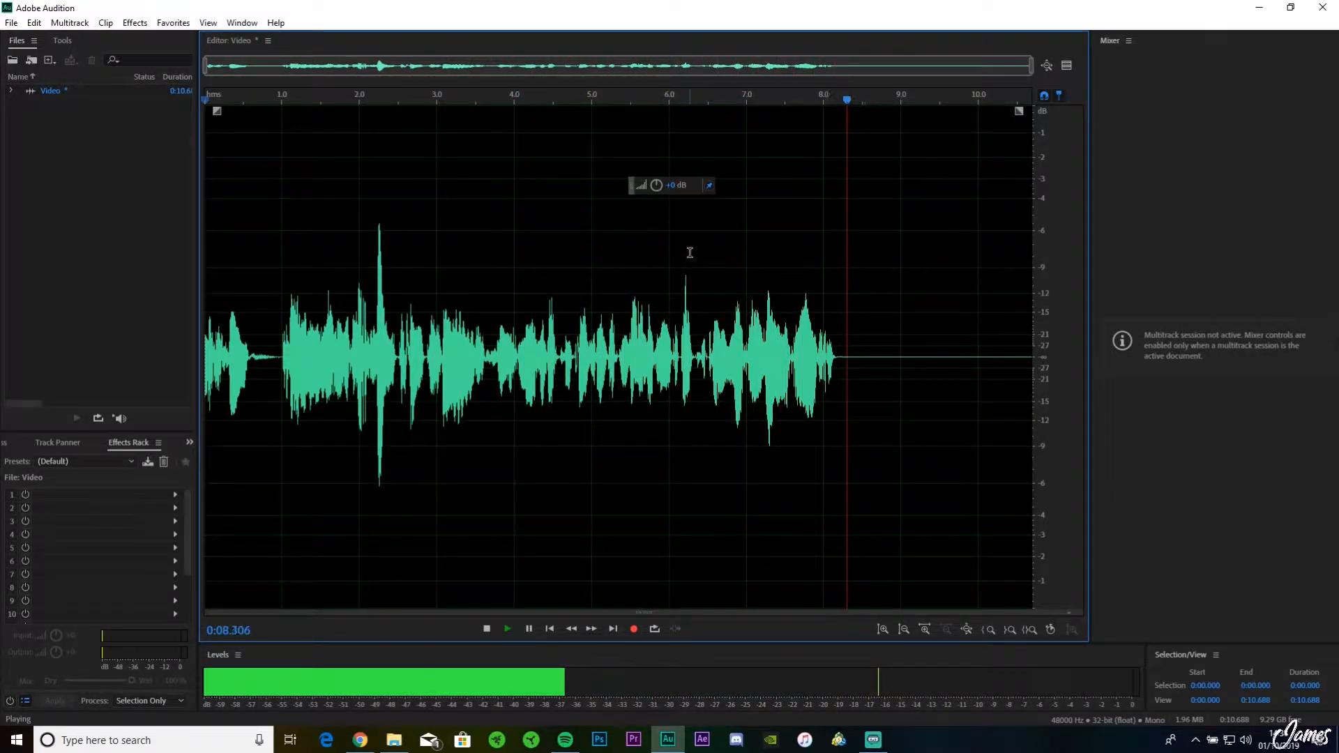
pyautogui.press('space')
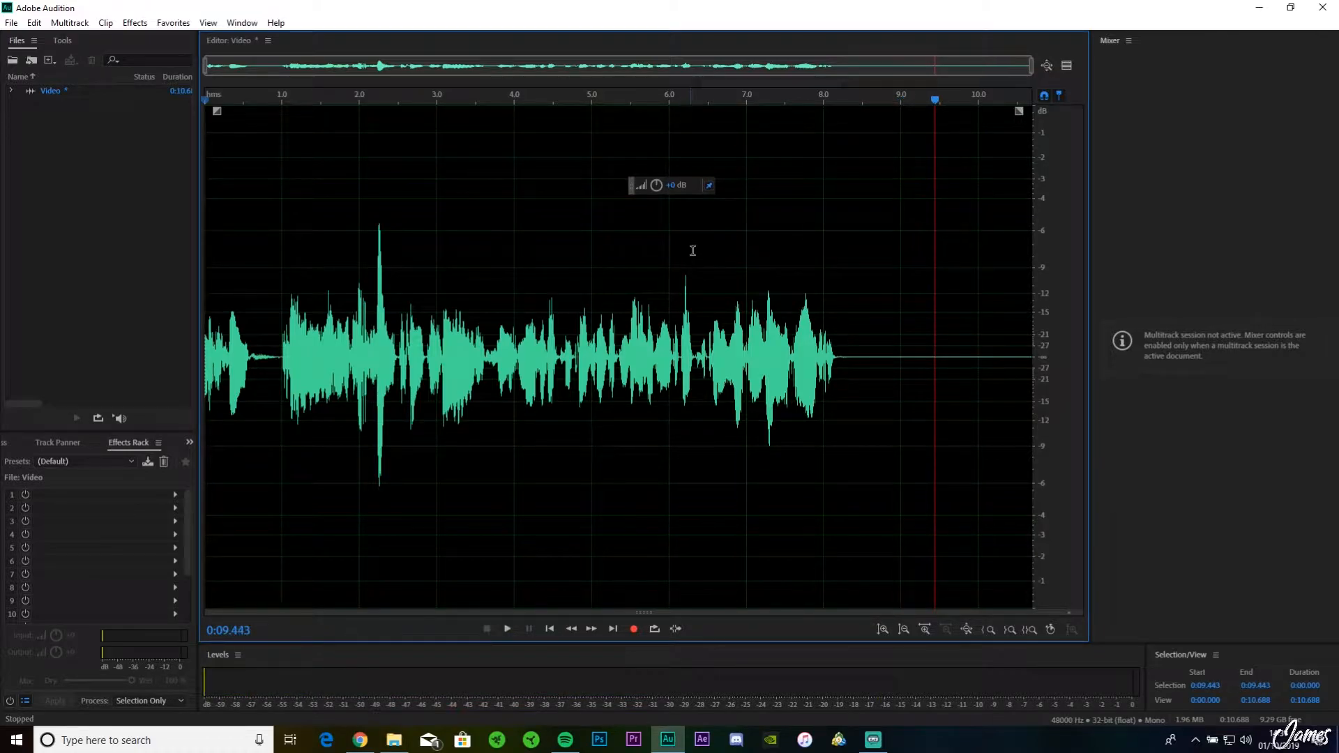
pyautogui.press('space')
pyautogui.press('space')
pyautogui.moveTo(975, 101); pyautogui.dragTo(454, 167)
pyautogui.click(710, 184)
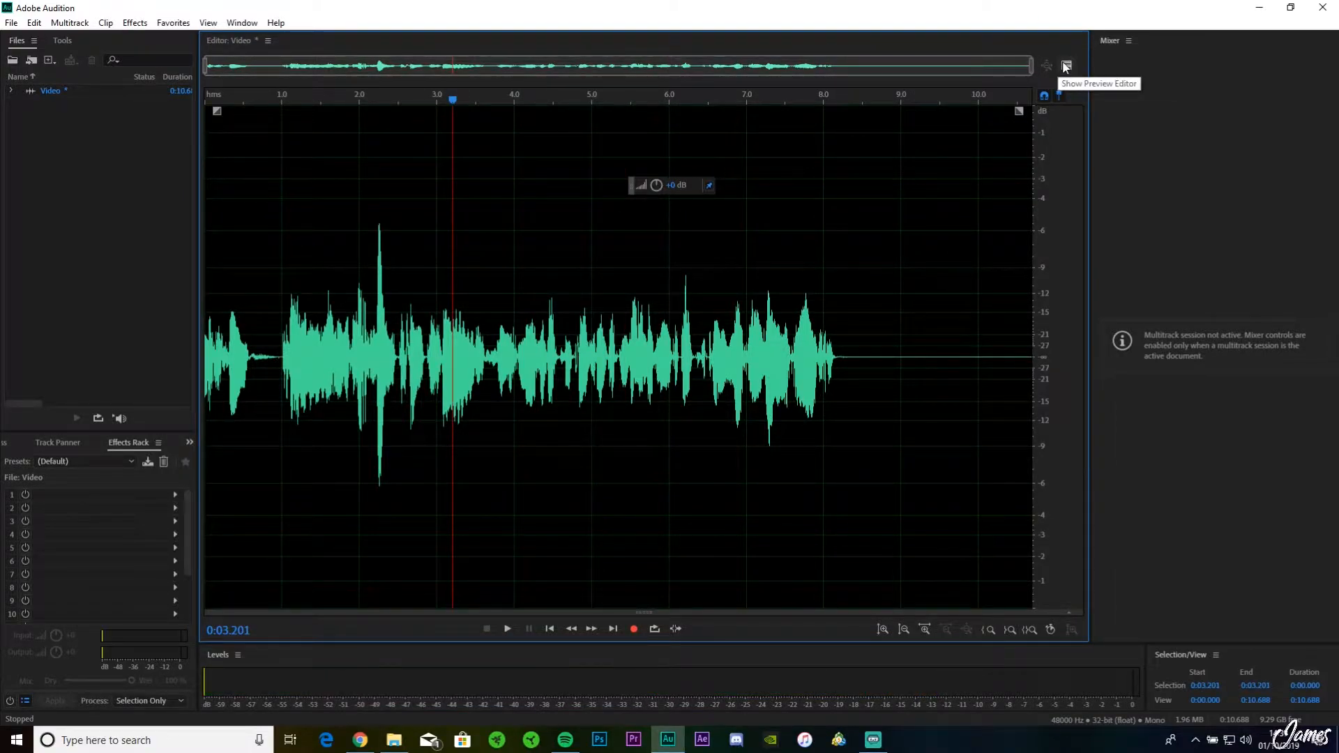
pyautogui.click(1066, 66)
pyautogui.click(1064, 66)
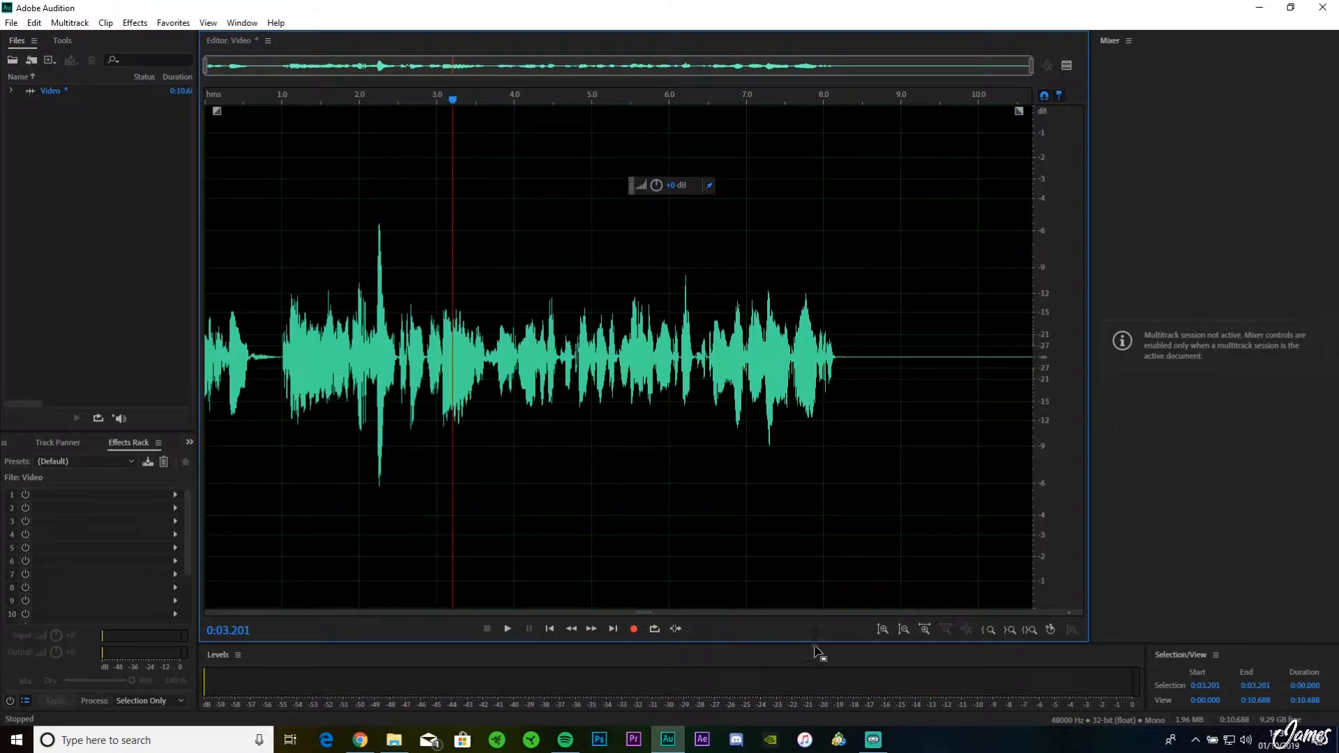
# Step: Inspect the waveform up close and play from the short gap at about 6.5 seconds past the end of the speech
pyautogui.click(924, 629)
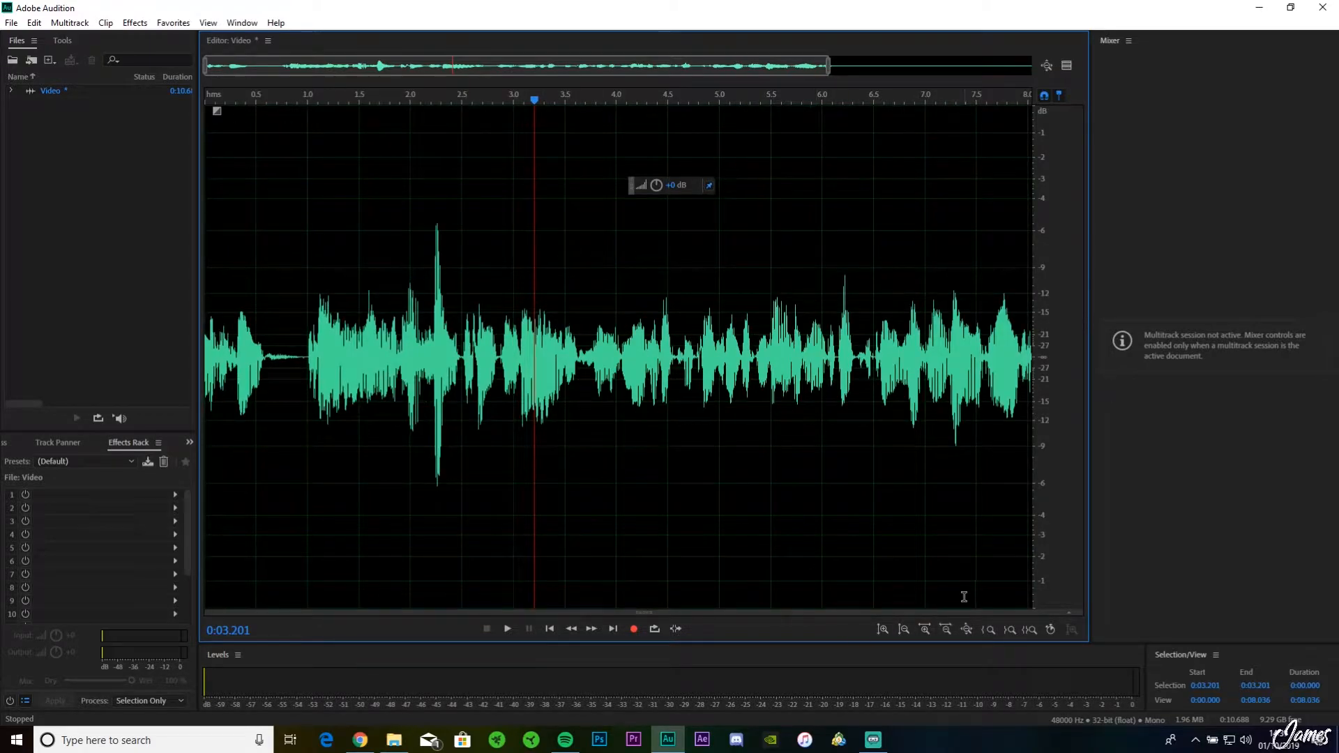
pyautogui.click(924, 629)
pyautogui.click(924, 629)
pyautogui.click(925, 629)
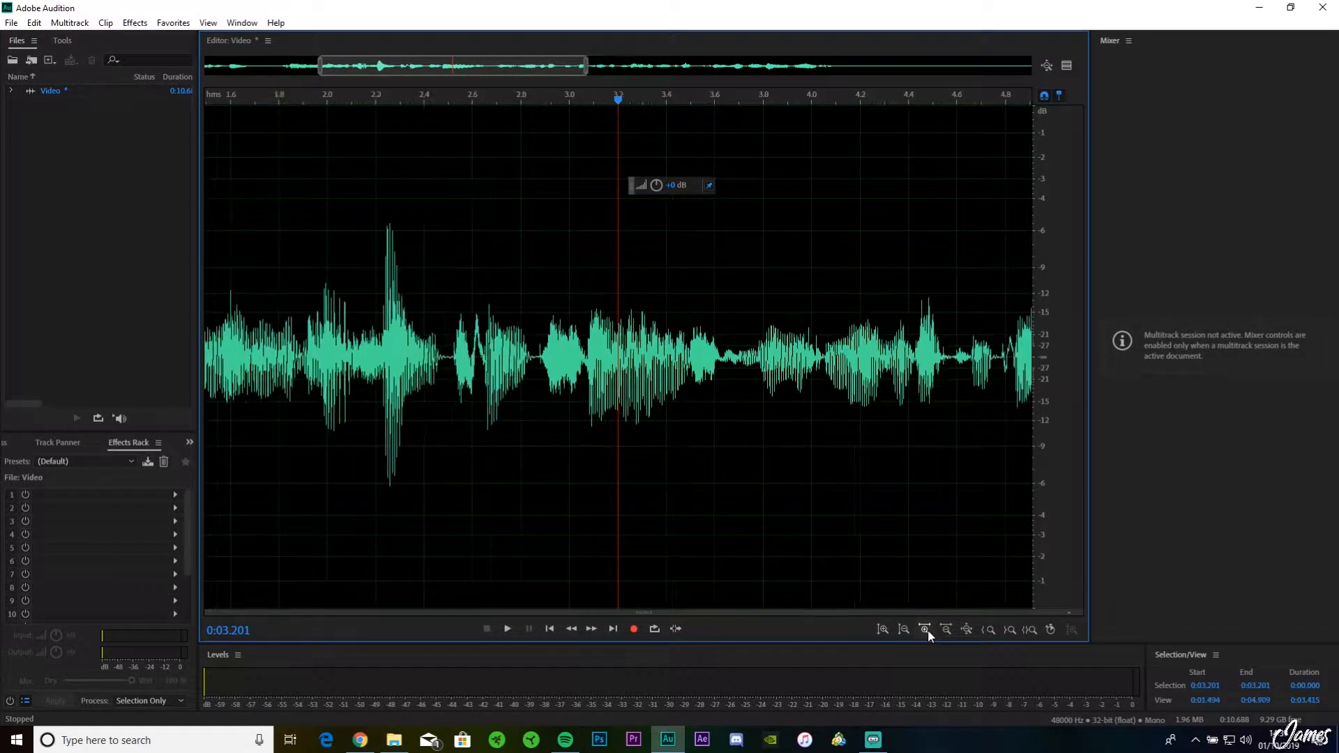
pyautogui.click(927, 630)
pyautogui.scroll(-3, 755, 447)
pyautogui.scroll(-2, 755, 447)
pyautogui.scroll(2, 744, 427)
pyautogui.moveTo(673, 357); pyautogui.dragTo(676, 355)
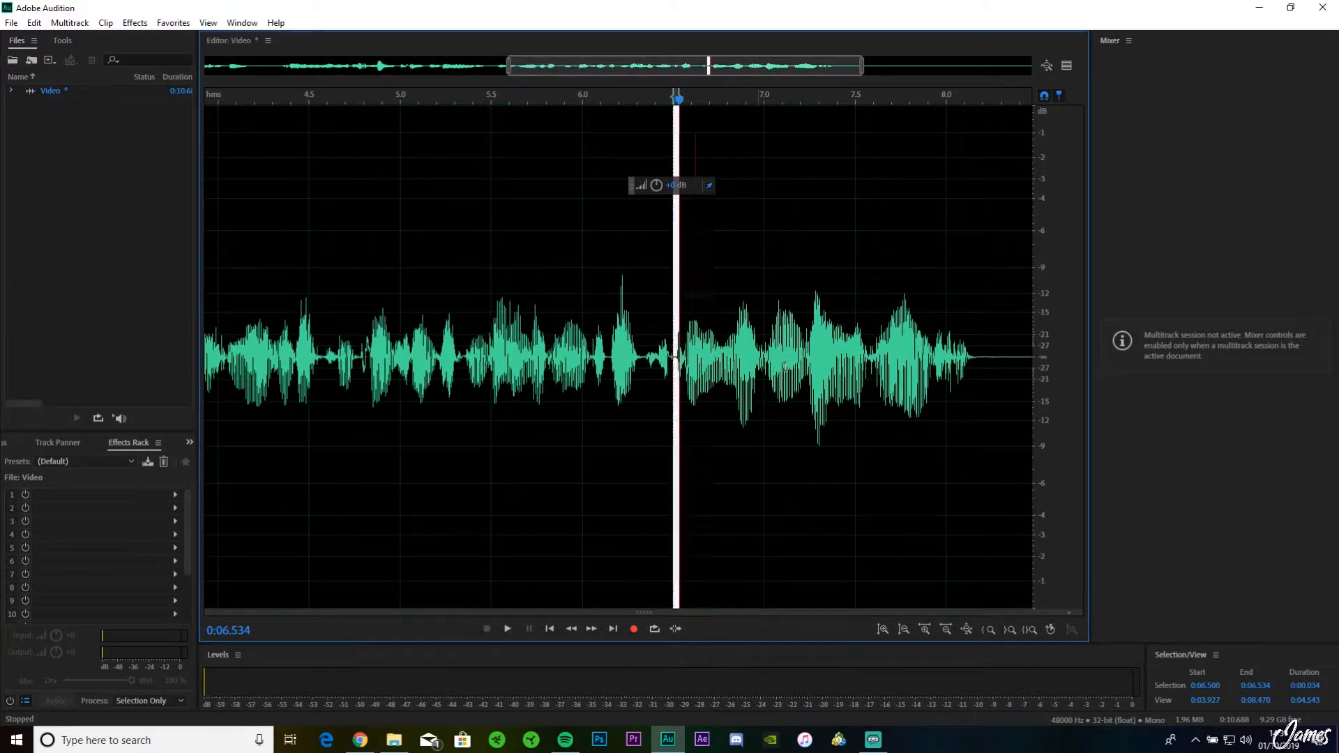
pyautogui.press('space')
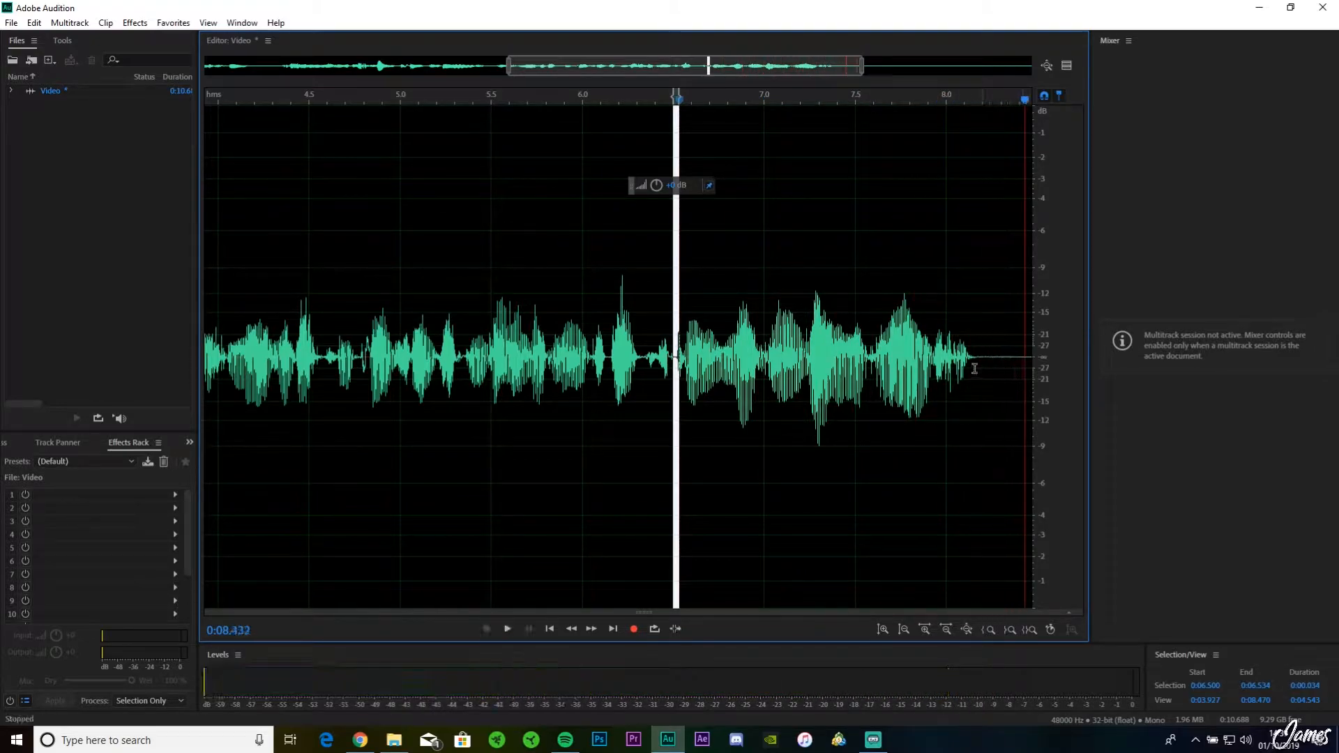
# Step: Select the silent stretch from about 8.1 to 9.1 seconds and apply Noise Reduction to it with the amount set to 79%
pyautogui.moveTo(970, 363)
pyautogui.mouseDown()
pyautogui.moveTo(1052, 356)
pyautogui.moveTo(934, 357)
pyautogui.moveTo(972, 357)
pyautogui.mouseUp()
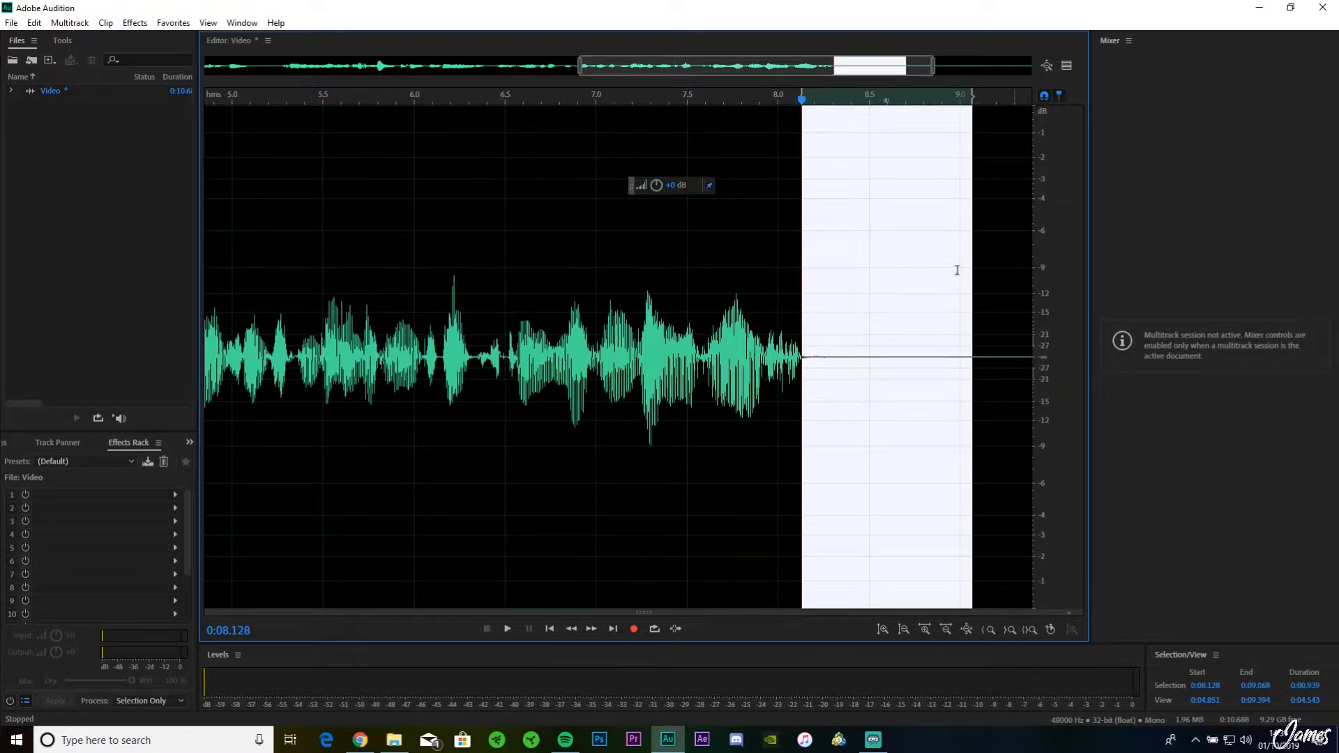
pyautogui.moveTo(934, 65); pyautogui.dragTo(1064, 69)
pyautogui.moveTo(579, 66); pyautogui.dragTo(206, 67)
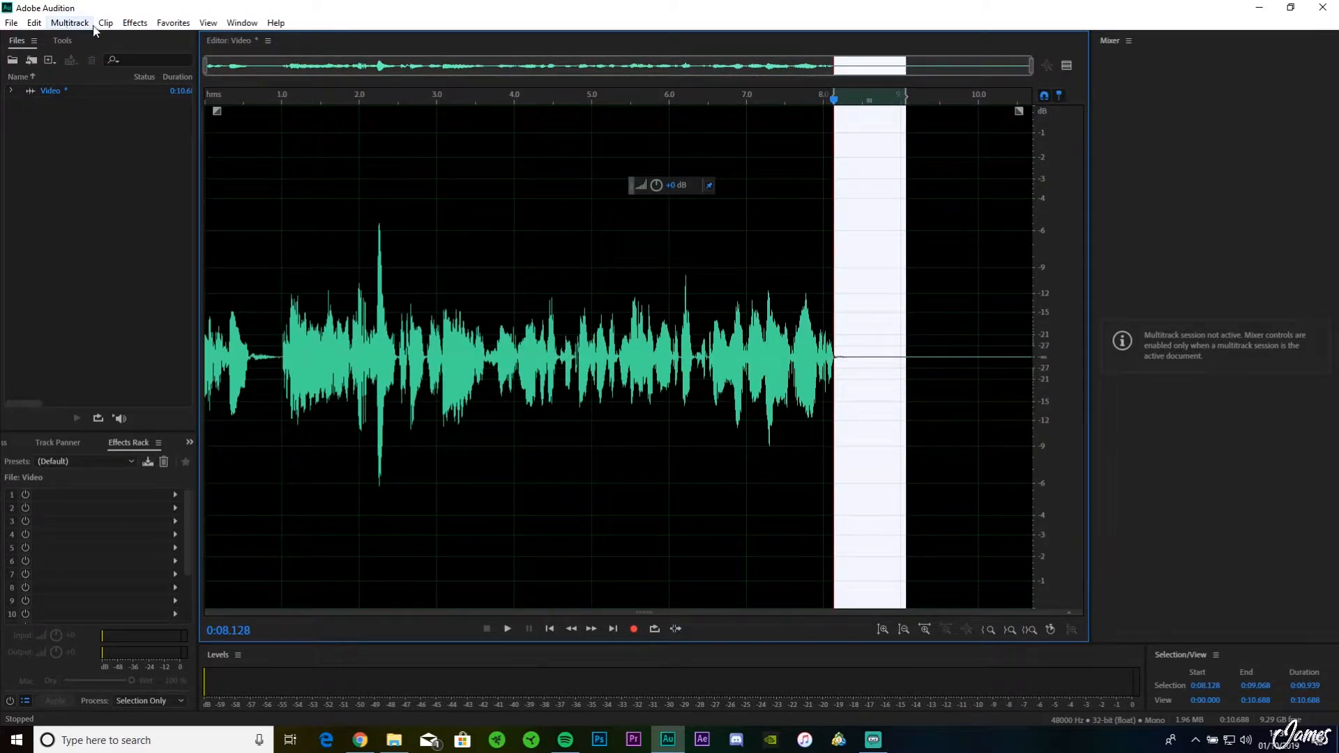
pyautogui.click(135, 22)
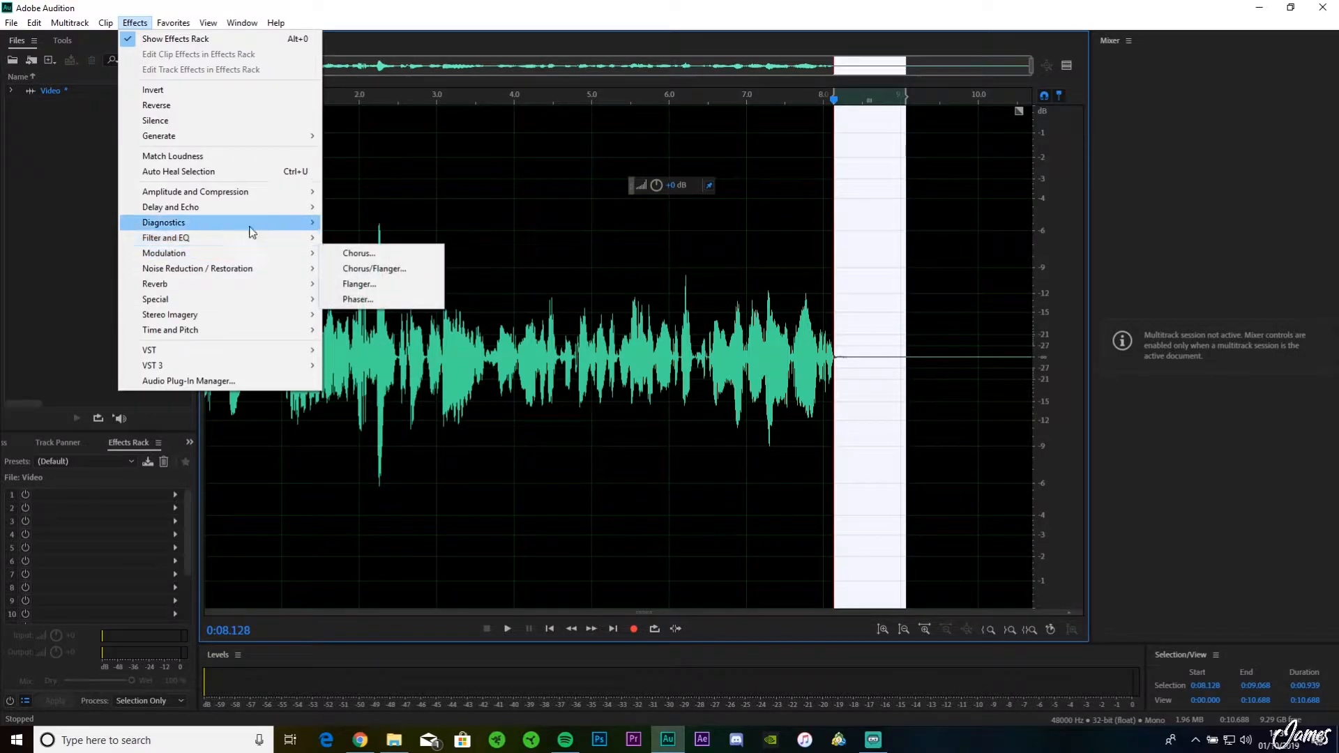
pyautogui.moveTo(246, 215)
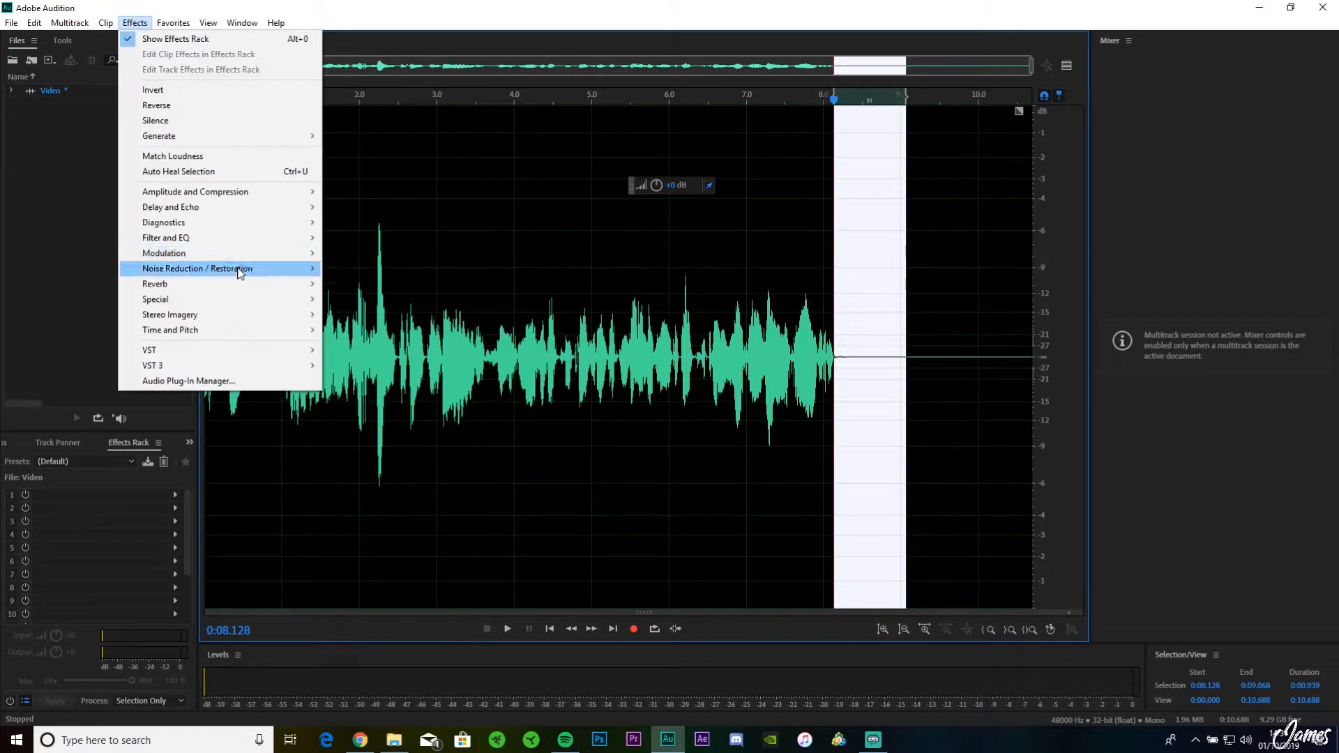
pyautogui.moveTo(279, 268)
pyautogui.click(398, 284)
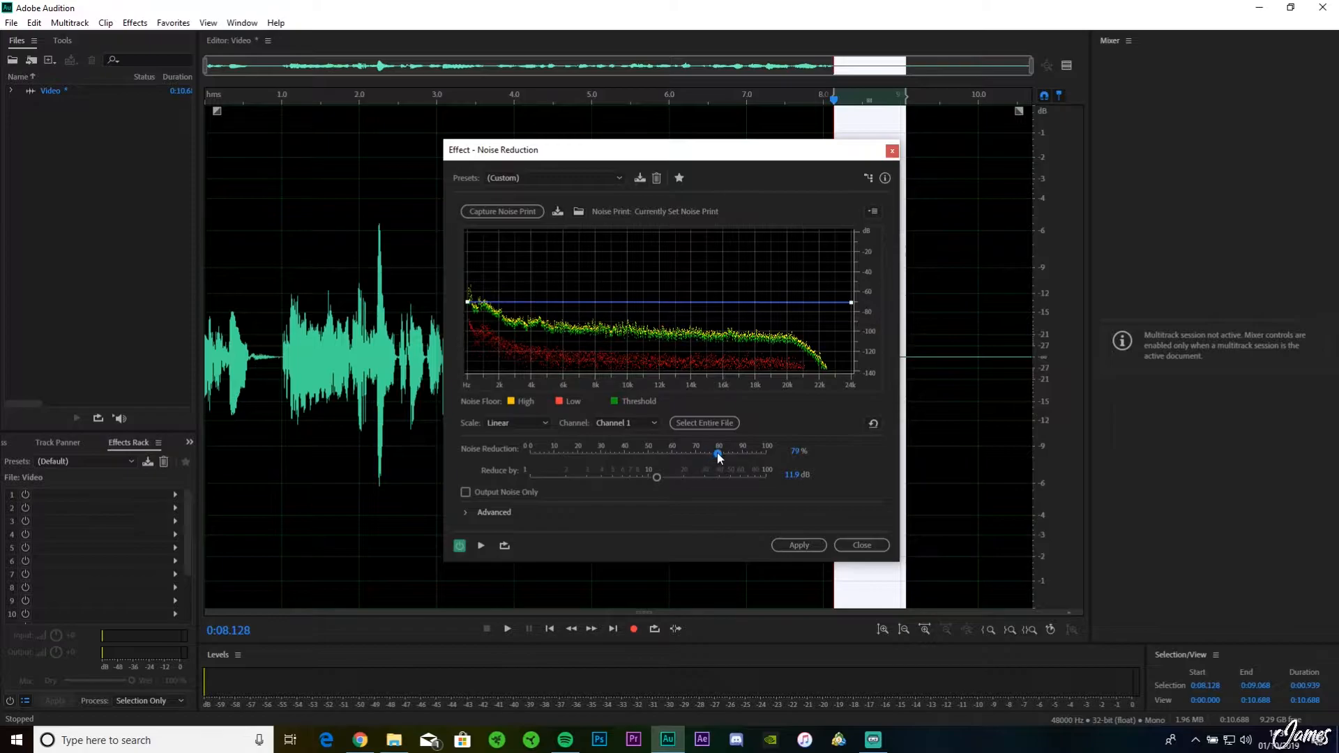
pyautogui.click(799, 546)
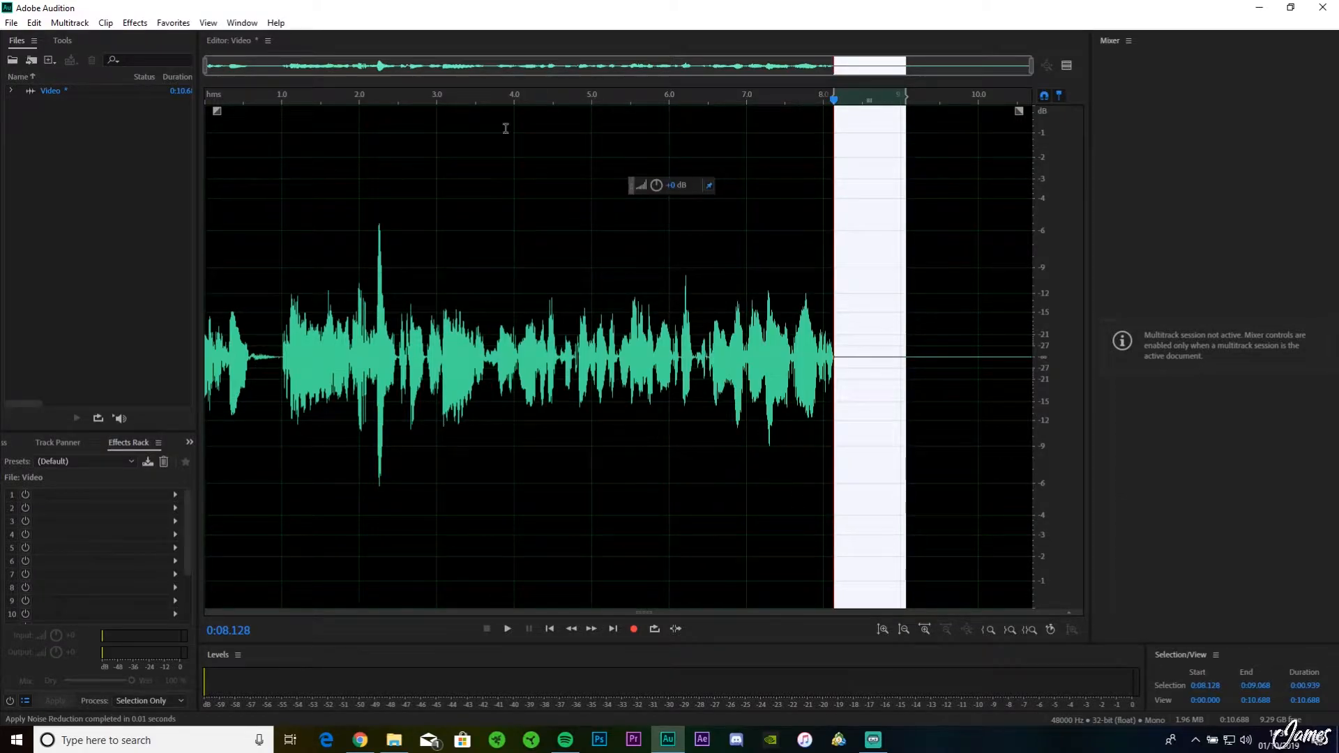
# Step: Play the recording from about 3.6 seconds into the silent part to hear how the speech ends
pyautogui.click(487, 98)
pyautogui.press('space')
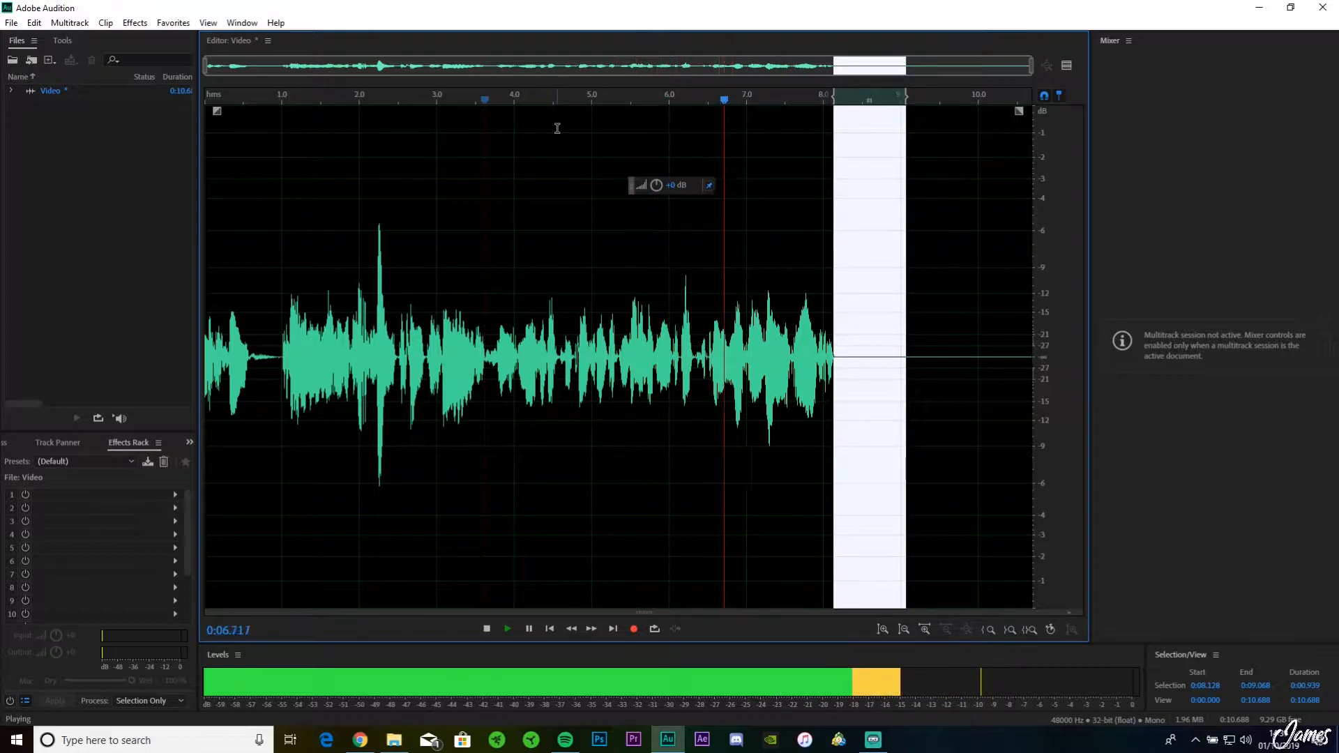
pyautogui.press('space')
# Step: Extend the selection to the end of the recording, view the DeReverb effect's settings without applying them, and clear the selection
pyautogui.moveTo(907, 99); pyautogui.dragTo(1100, 86)
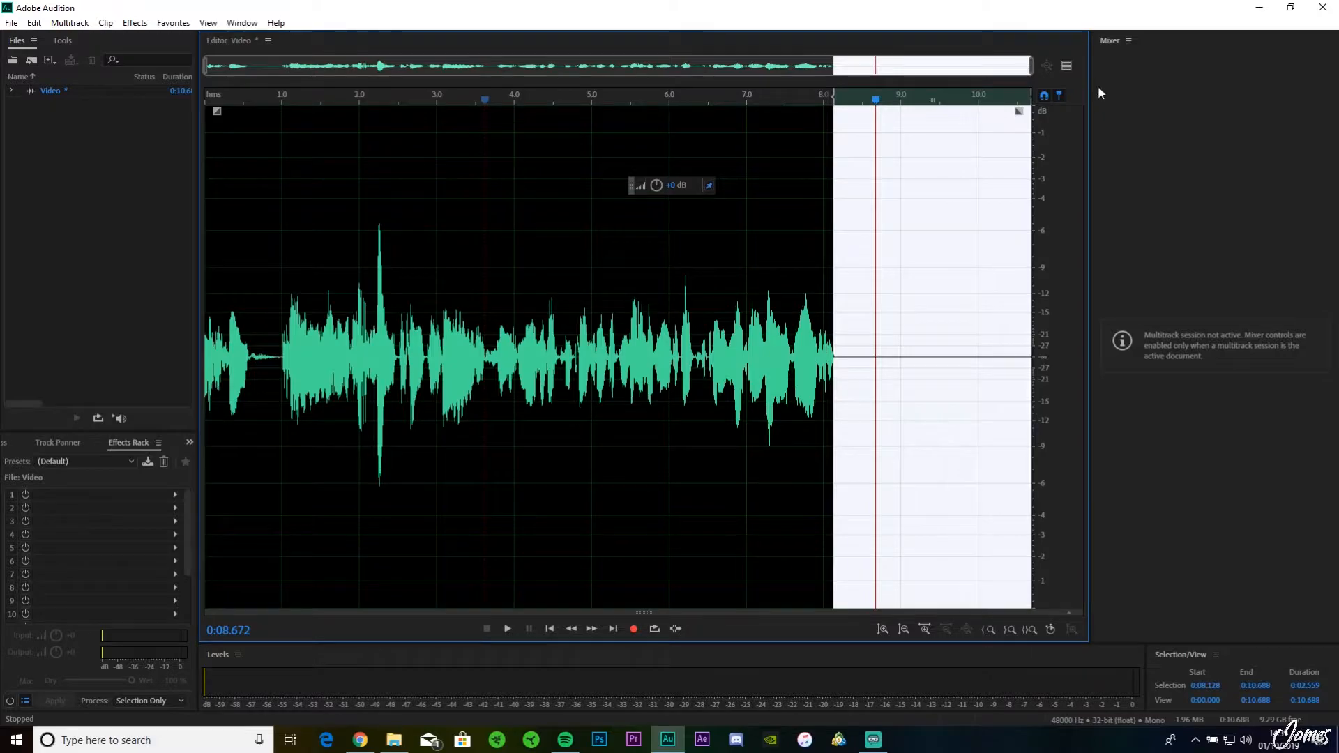
pyautogui.click(135, 23)
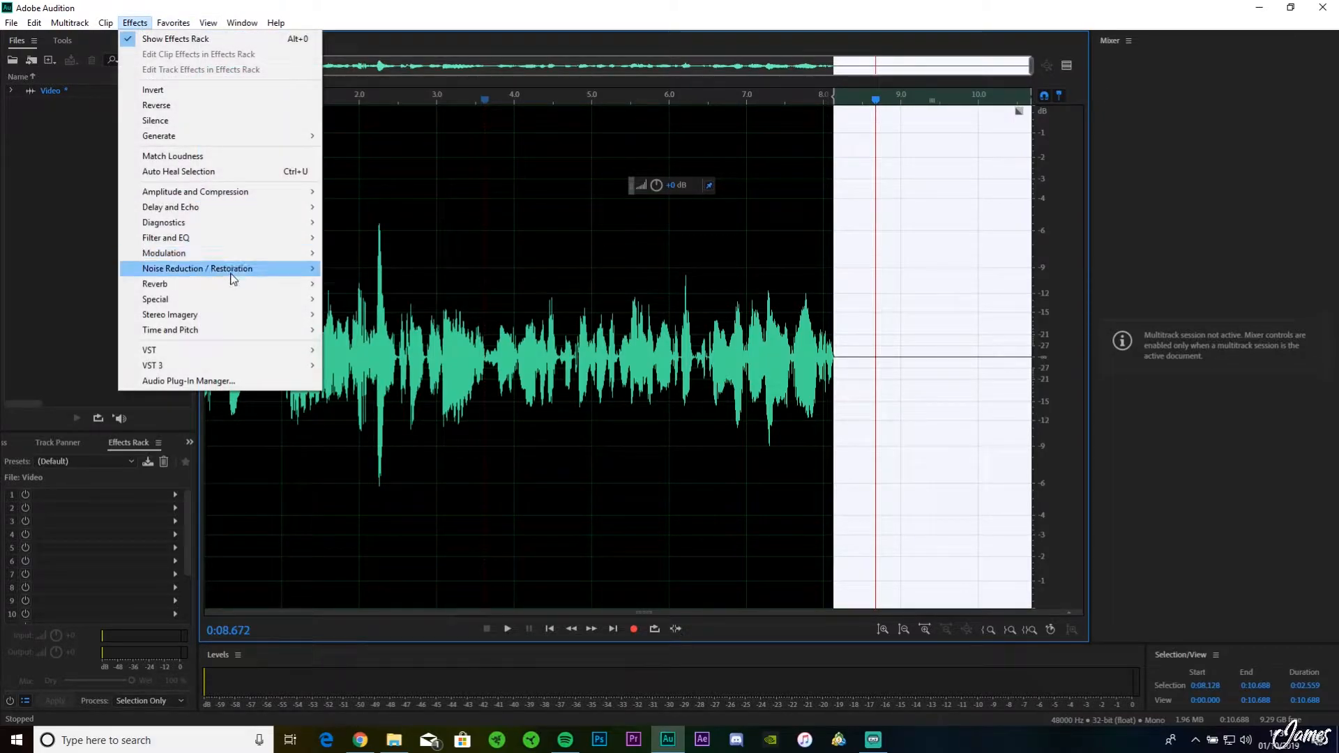
pyautogui.moveTo(232, 276)
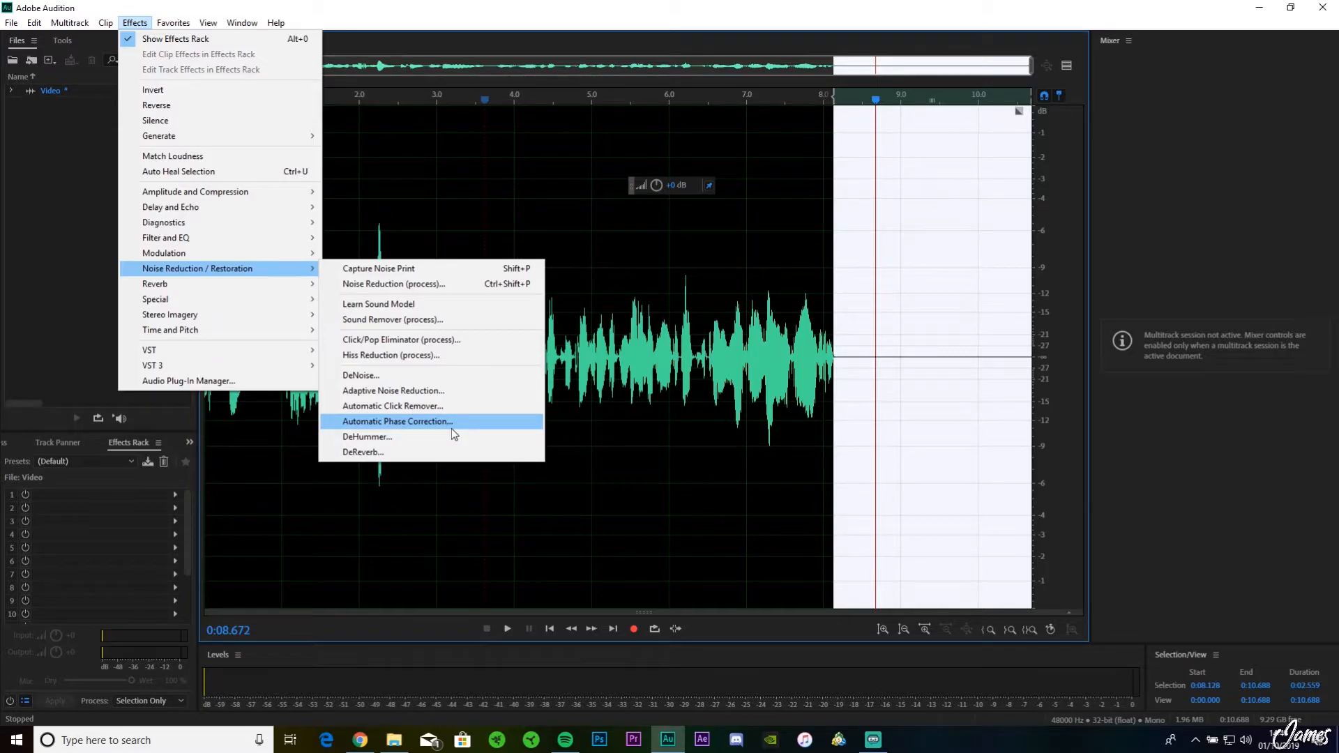
pyautogui.click(420, 452)
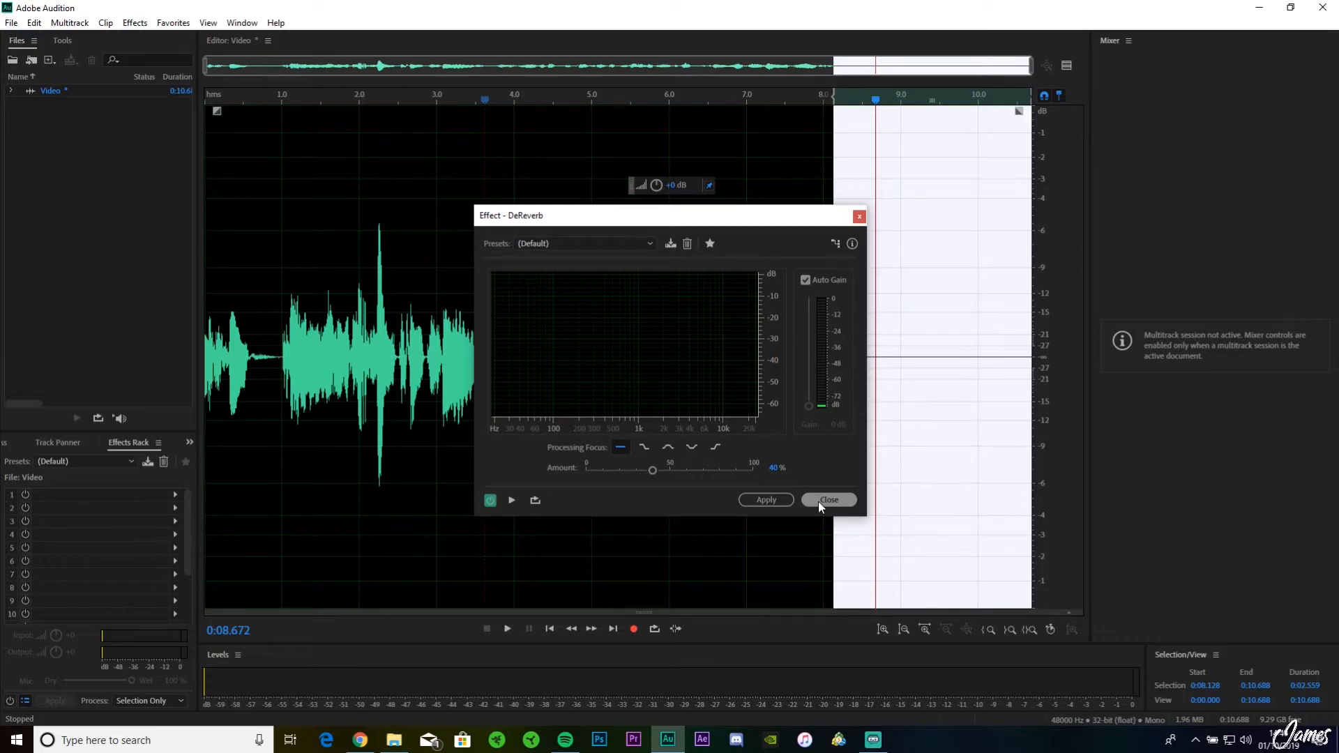
pyautogui.click(827, 500)
pyautogui.click(803, 200)
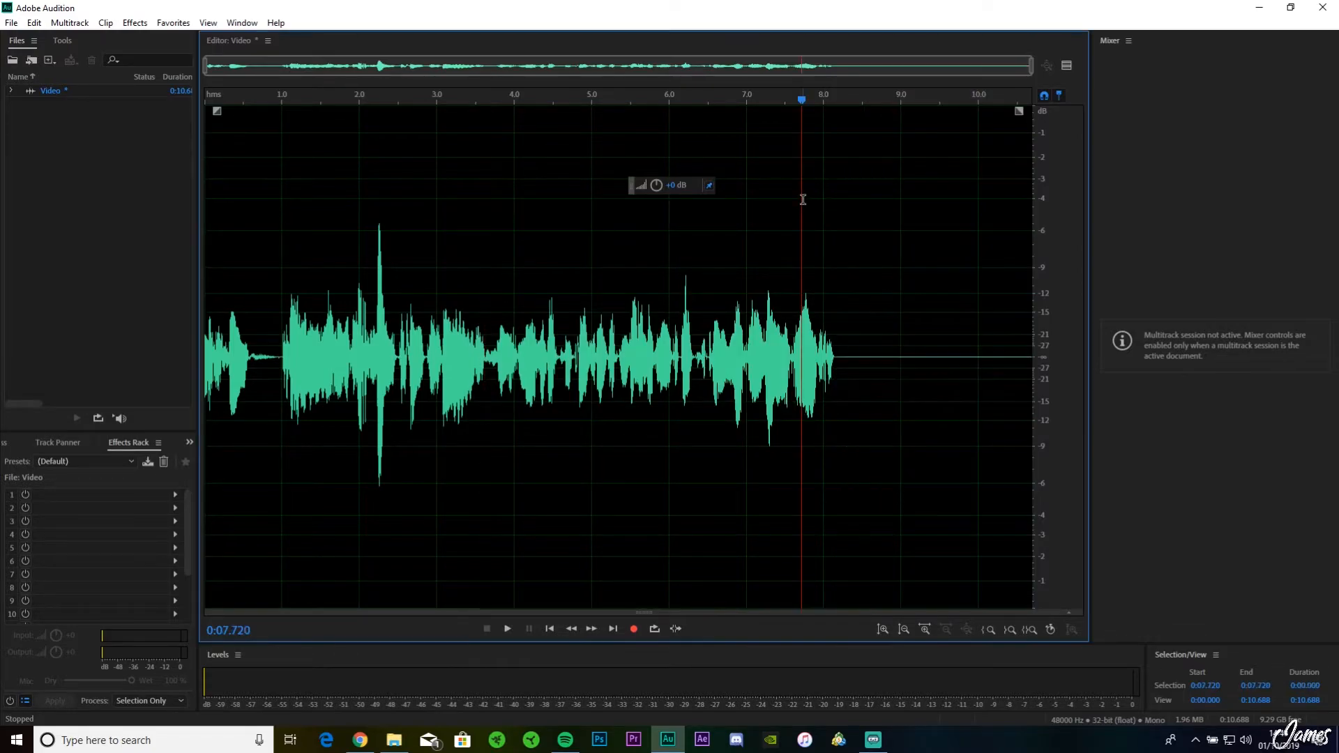